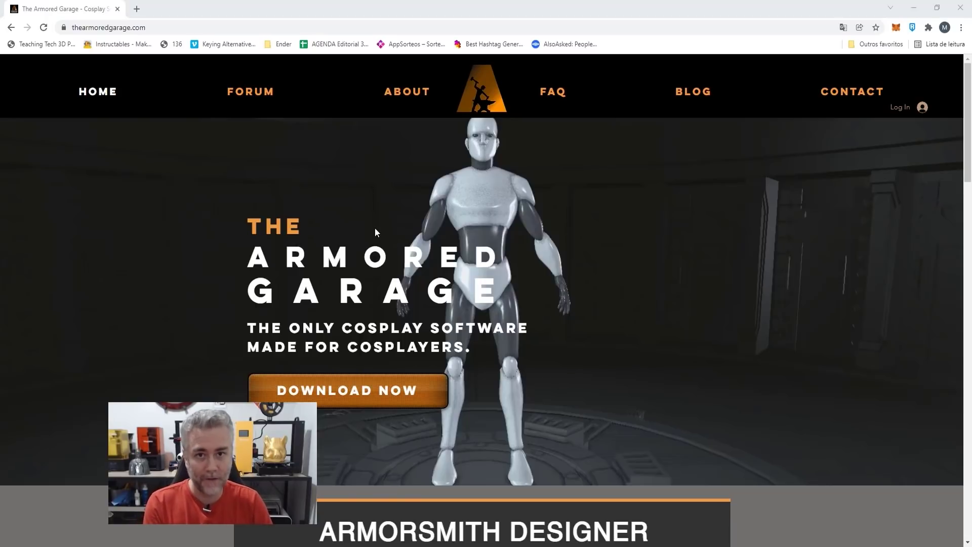
Open the Armorsmith Designer download page, check its price, and return to The Armored Garage home page.
click(347, 402)
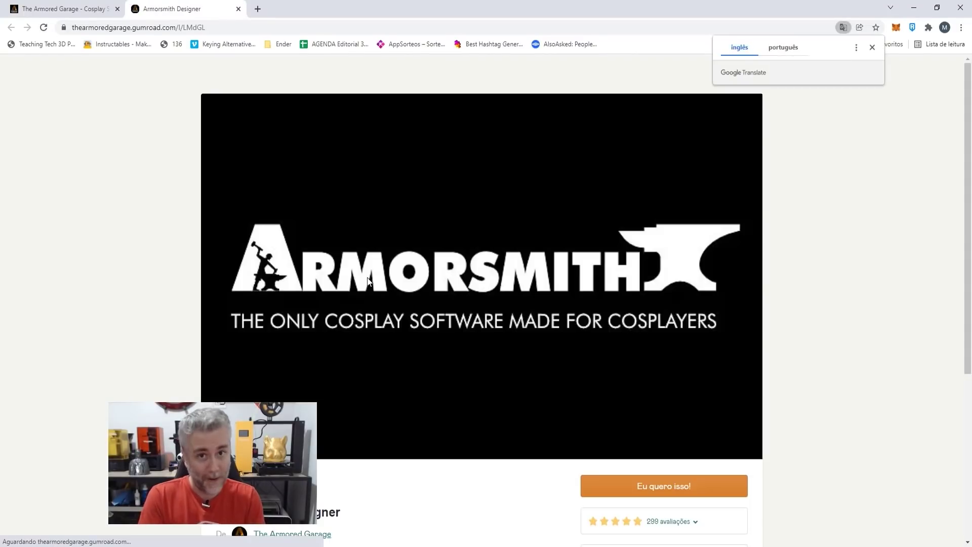
scroll(368, 279, down, 3)
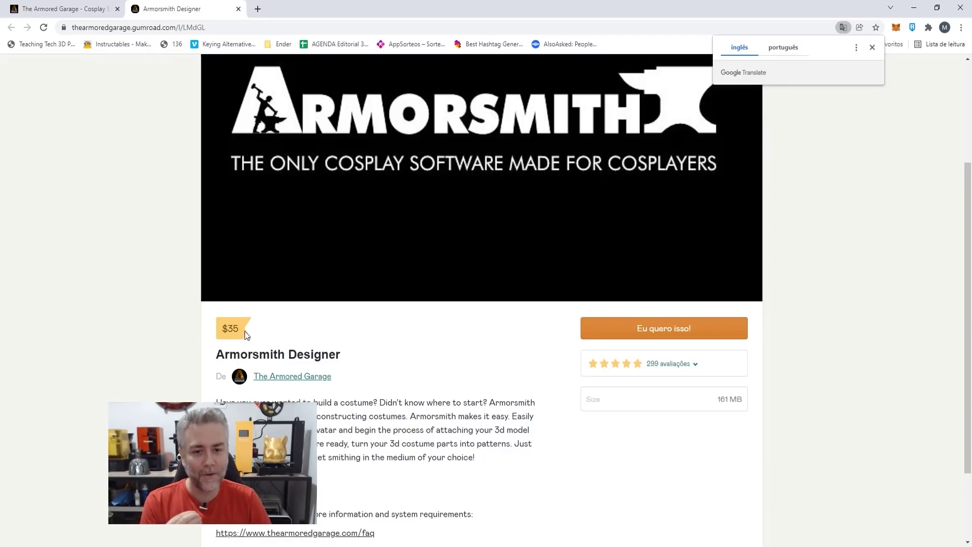
drag(248, 330, 214, 330)
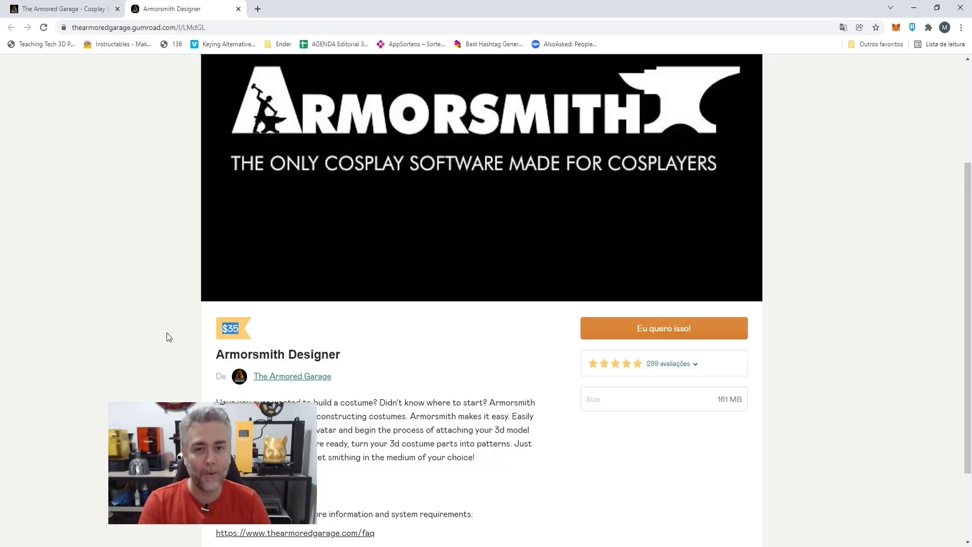
click(40, 8)
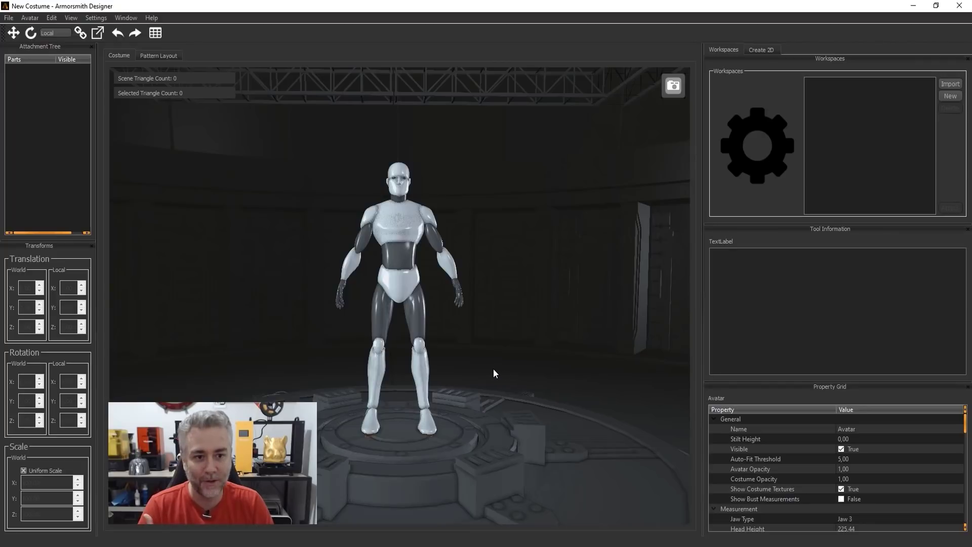
Examine the default avatar's full figure from the front and at an angle.
middle_drag(478, 294, 490, 326)
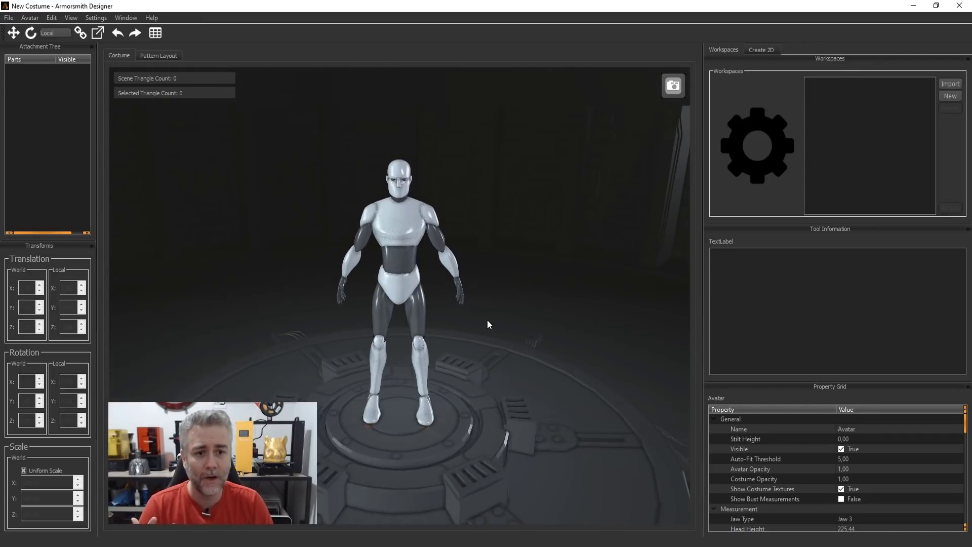
scroll(488, 321, up, 3)
scroll(488, 321, down, 3)
scroll(488, 320, up, 2)
scroll(488, 321, up, 2)
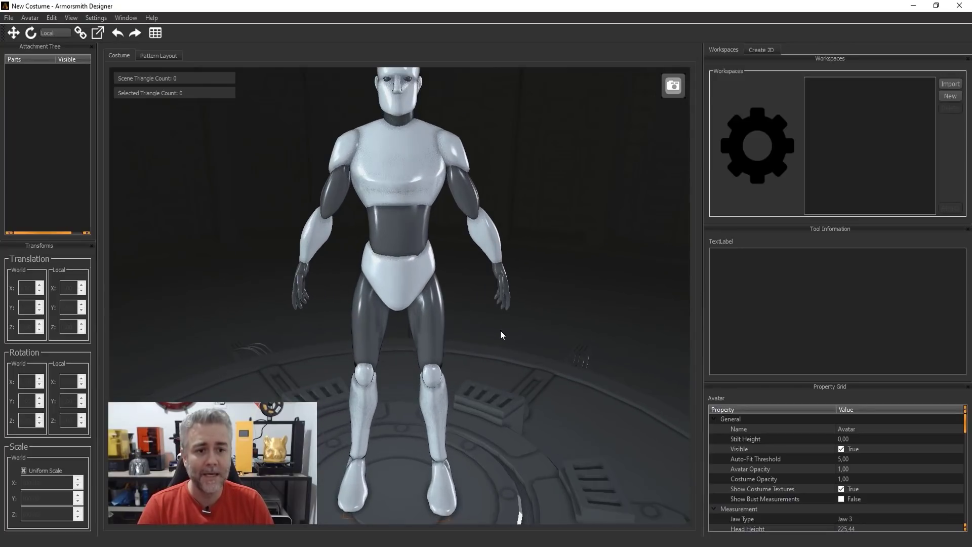
middle_drag(500, 245, 451, 238)
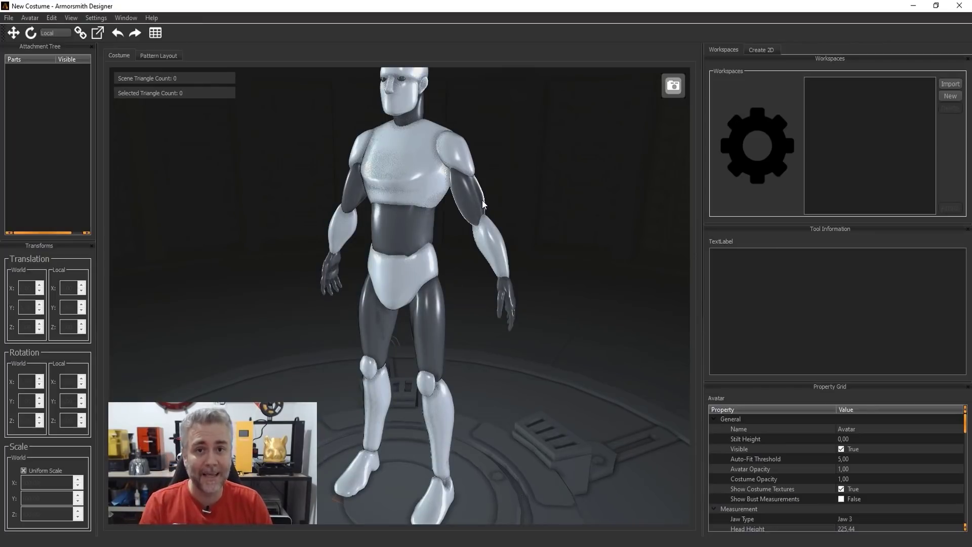
middle_drag(482, 199, 488, 221)
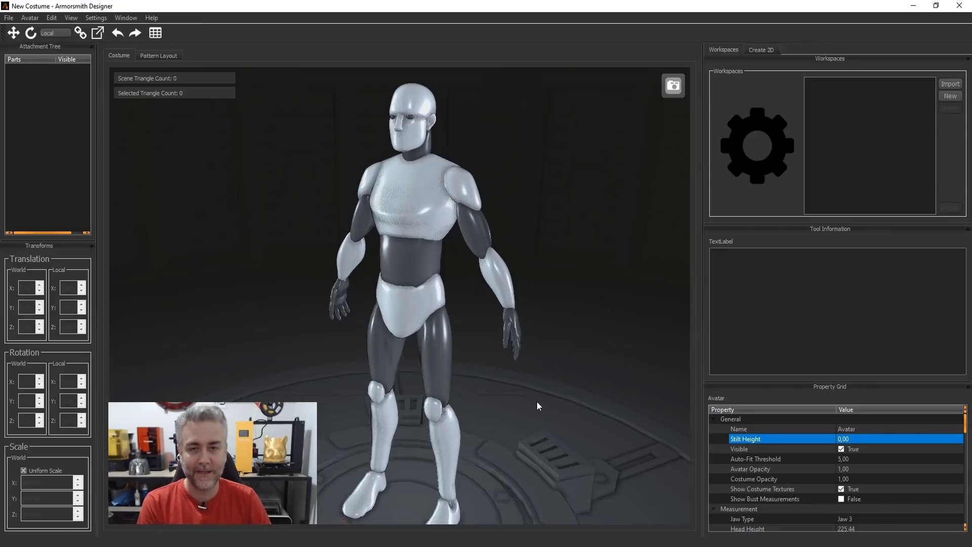
Create a new avatar with reset measurements and set its overall height to 176 cm.
click(33, 21)
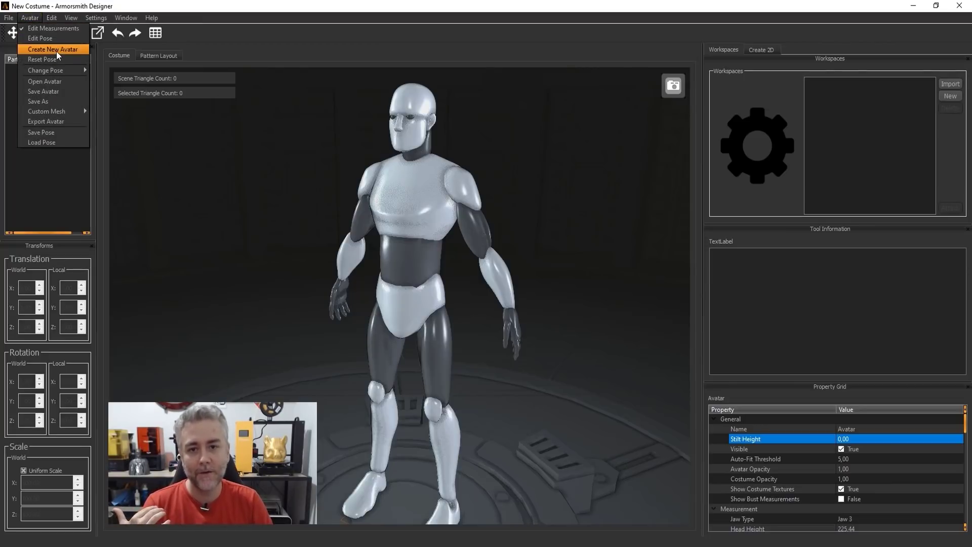
click(73, 51)
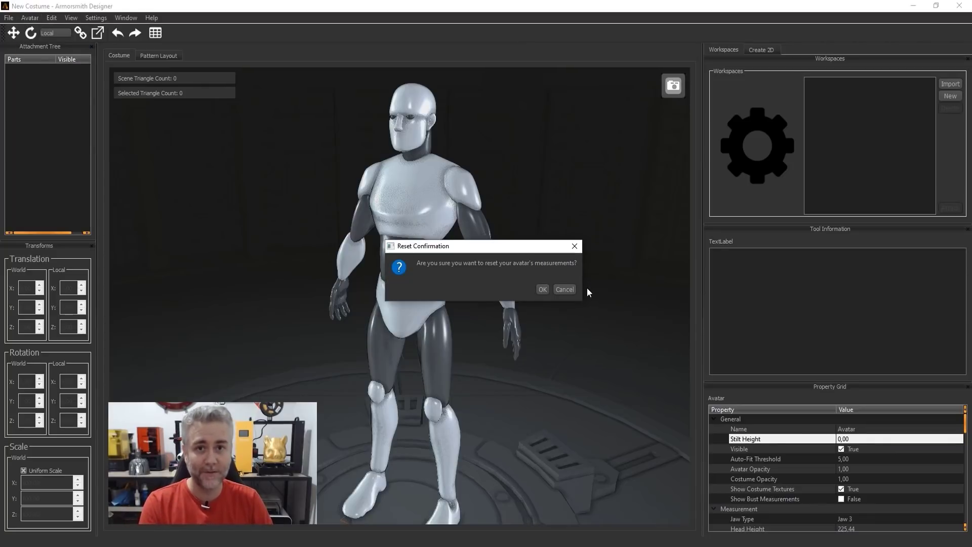
click(546, 293)
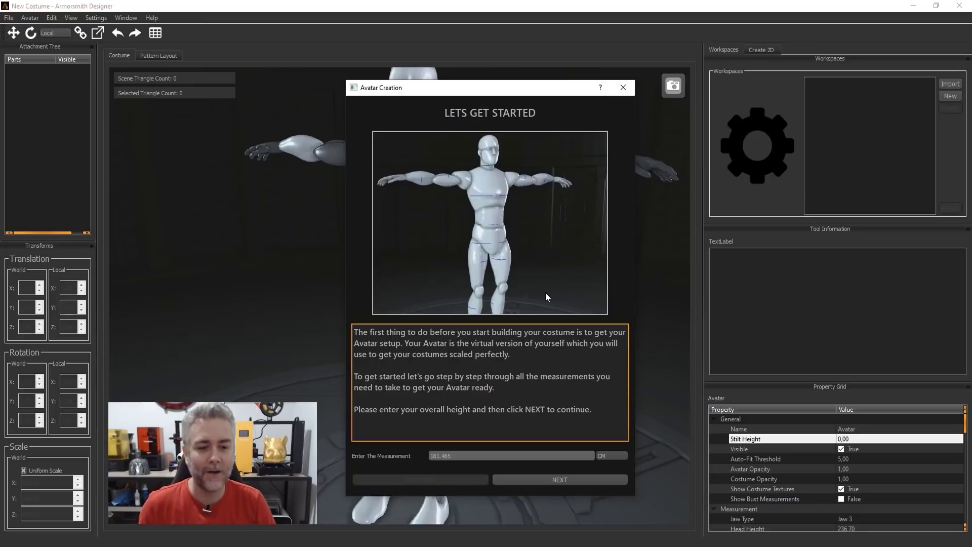
drag(600, 410, 356, 332)
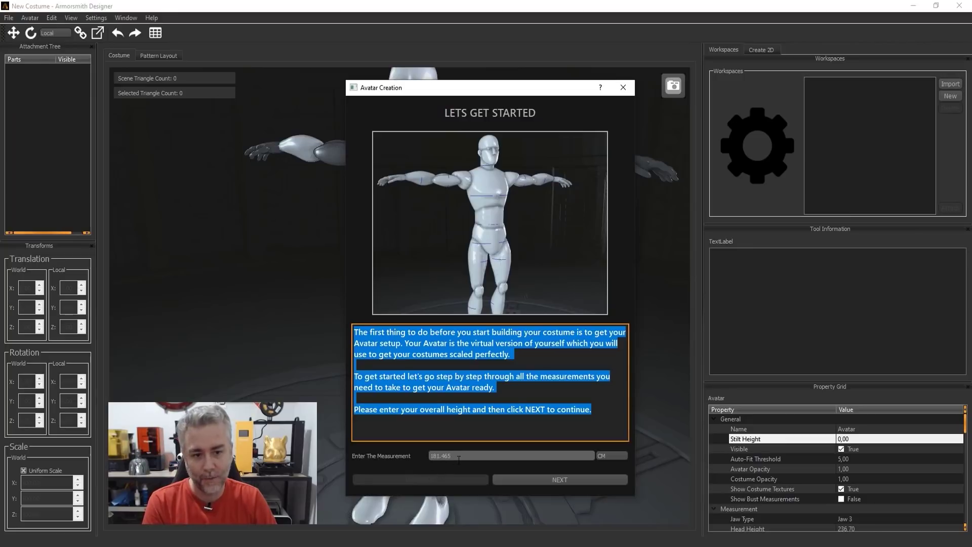
click(441, 456)
double_click(441, 456)
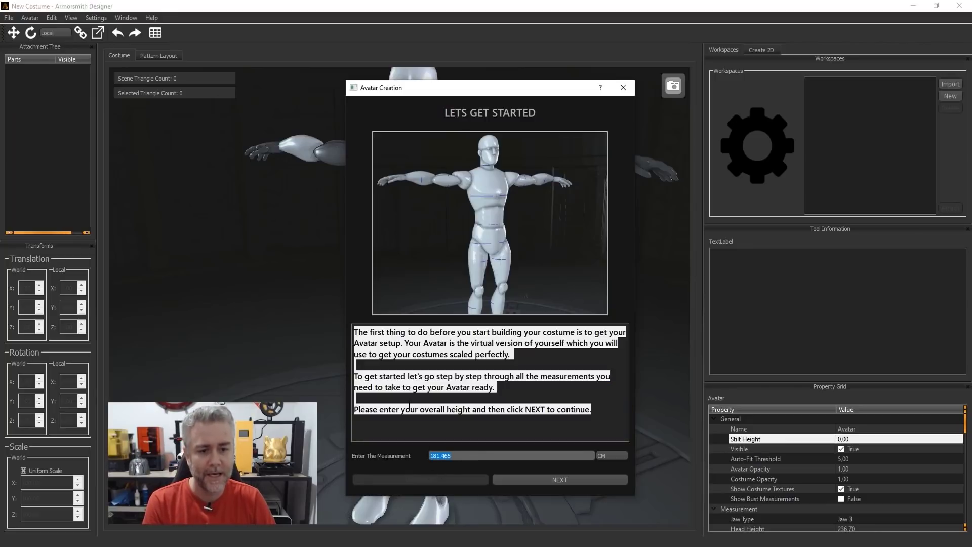
text(176)
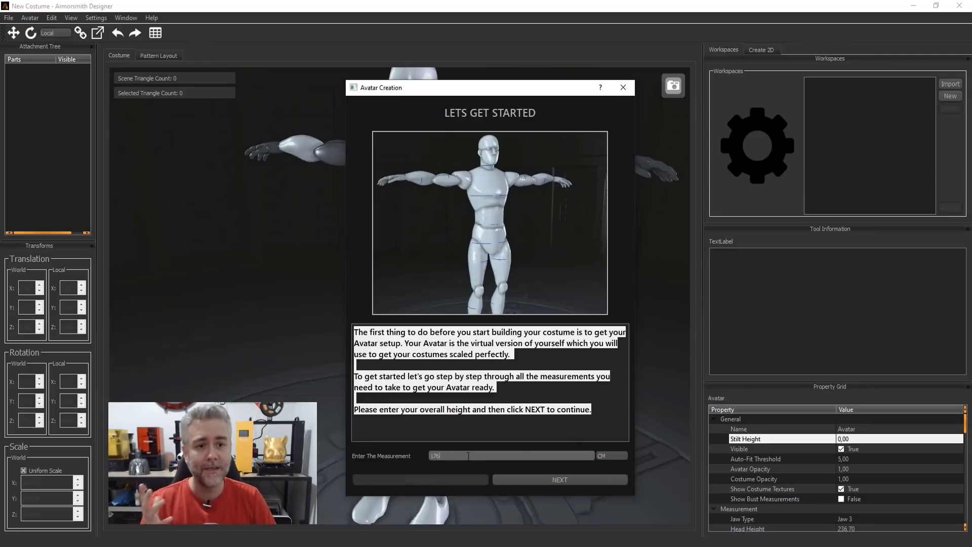
click(565, 485)
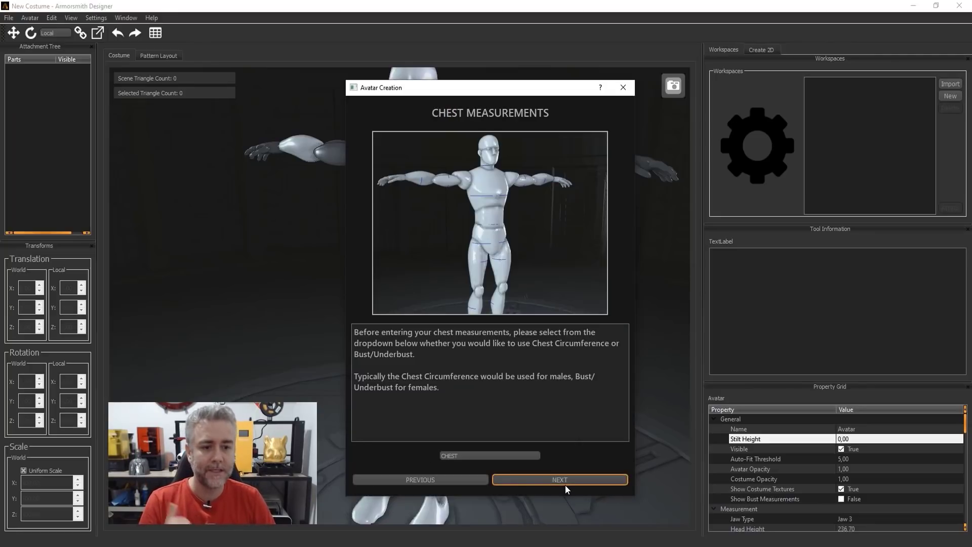
Choose Chest as the chest measurement type and proceed past the chest circumference page with its default value.
click(484, 457)
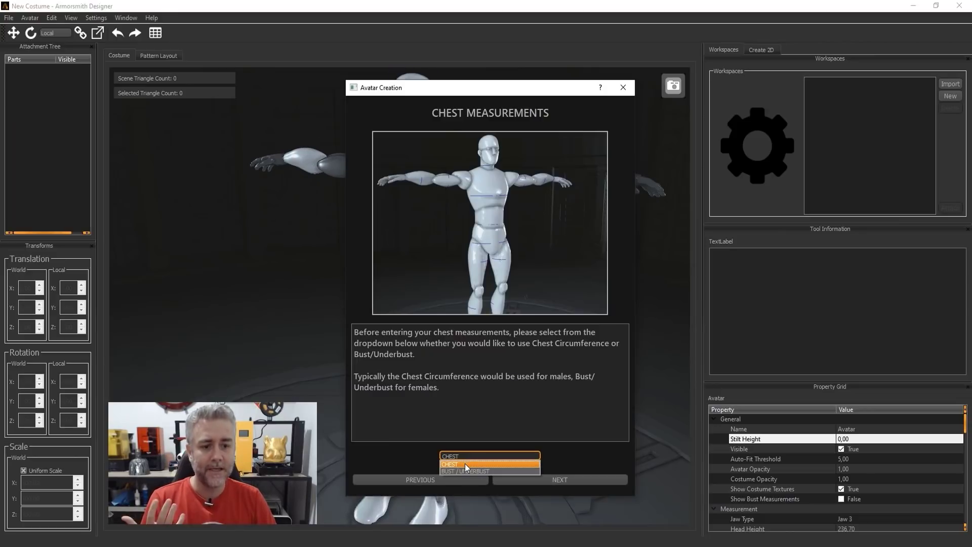
click(465, 463)
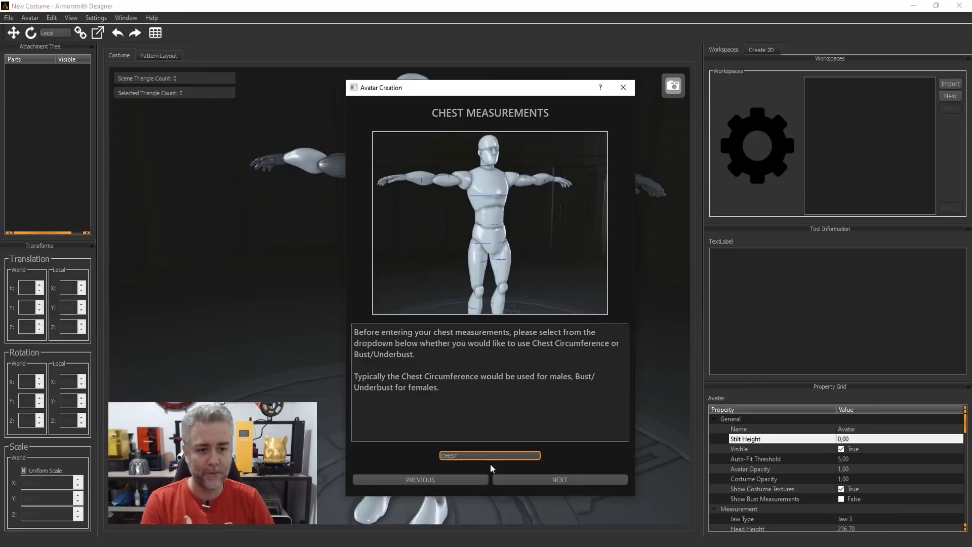
click(567, 482)
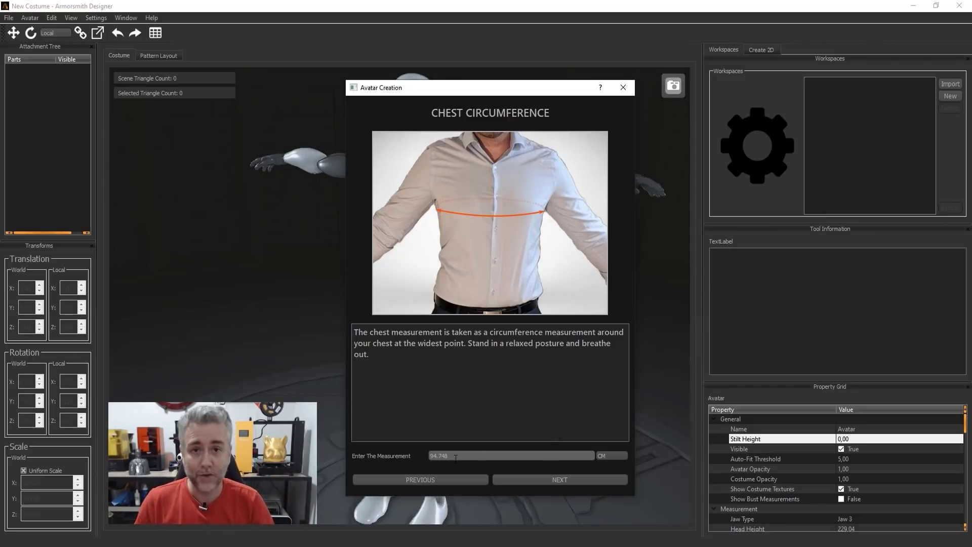
click(494, 477)
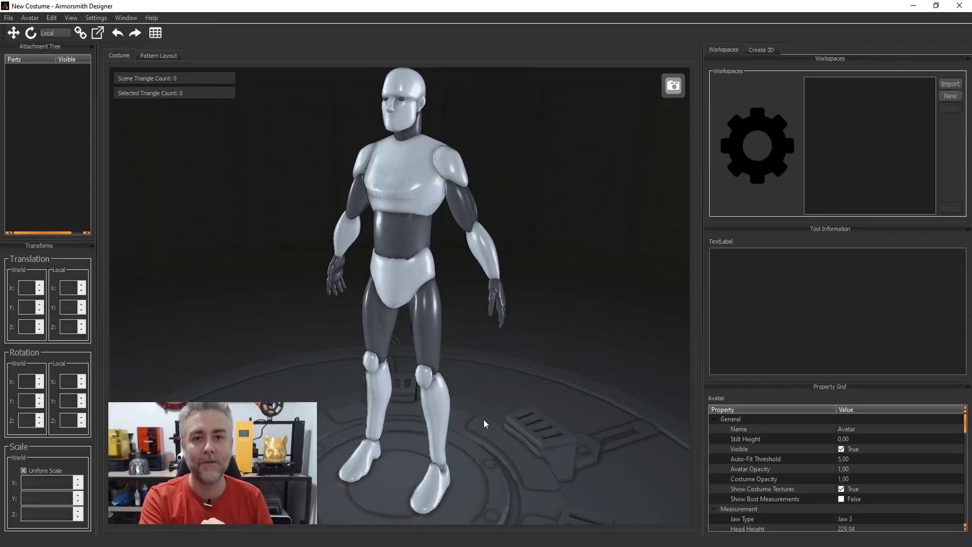
Import the model neck guard batman 2022.stl into the workspaces.
click(951, 86)
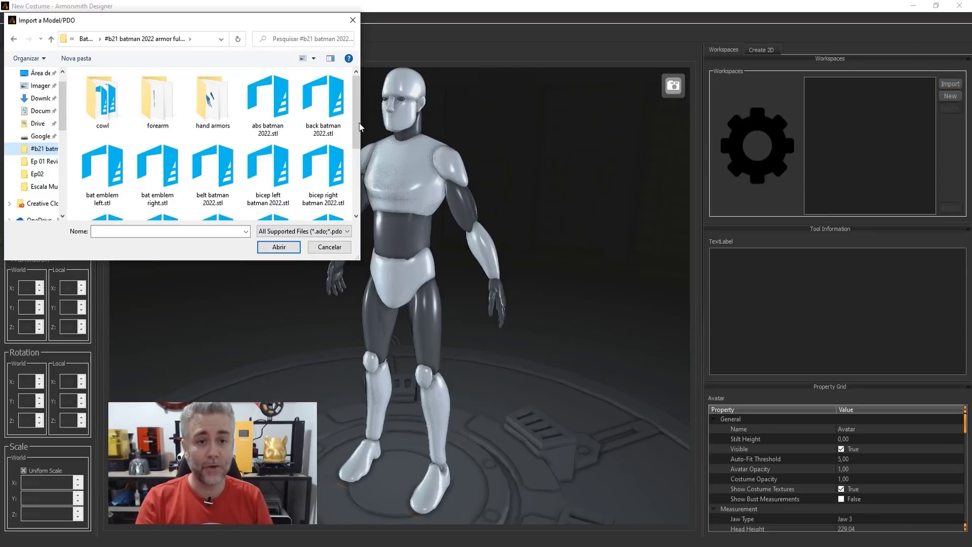
drag(358, 118, 351, 175)
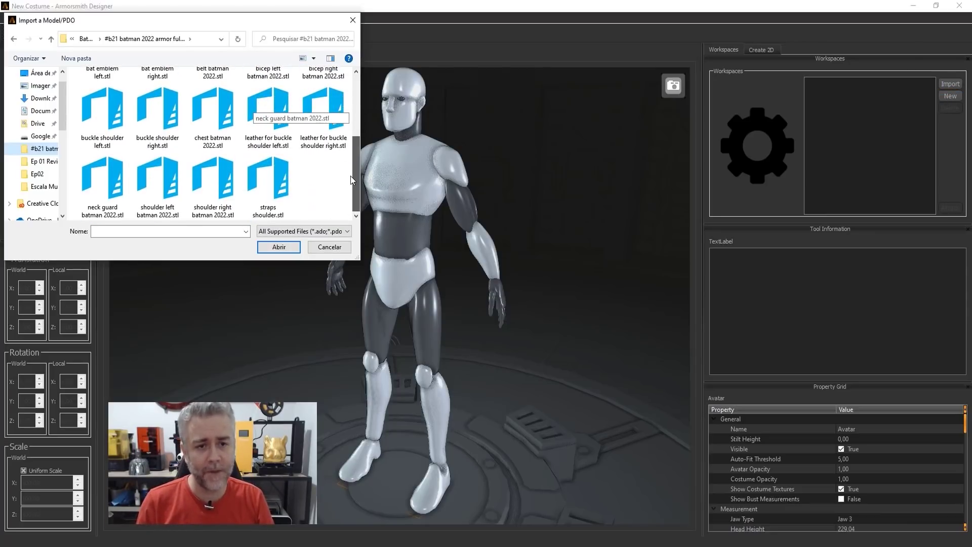
click(115, 185)
click(281, 247)
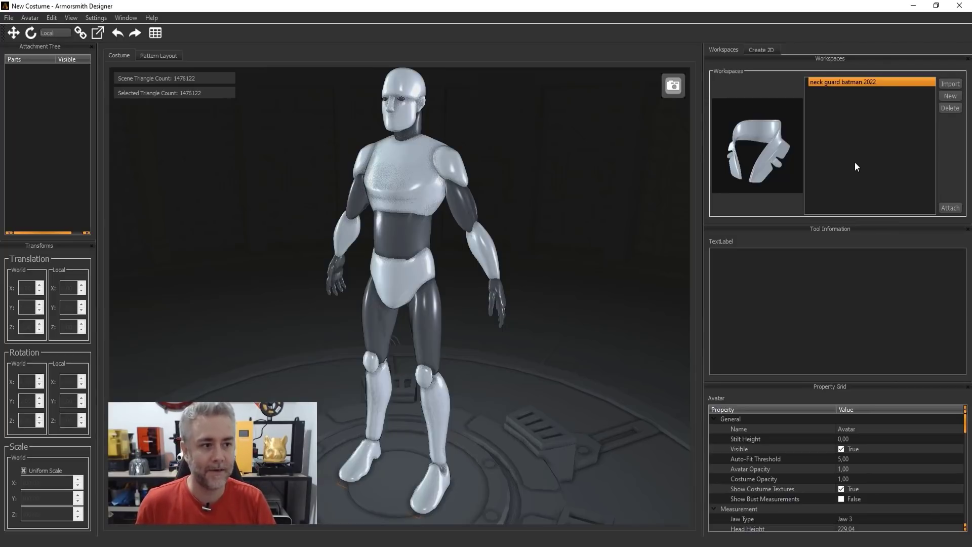
Attach the neck guard batman 2022 model to the avatar's neck attachment point.
click(833, 83)
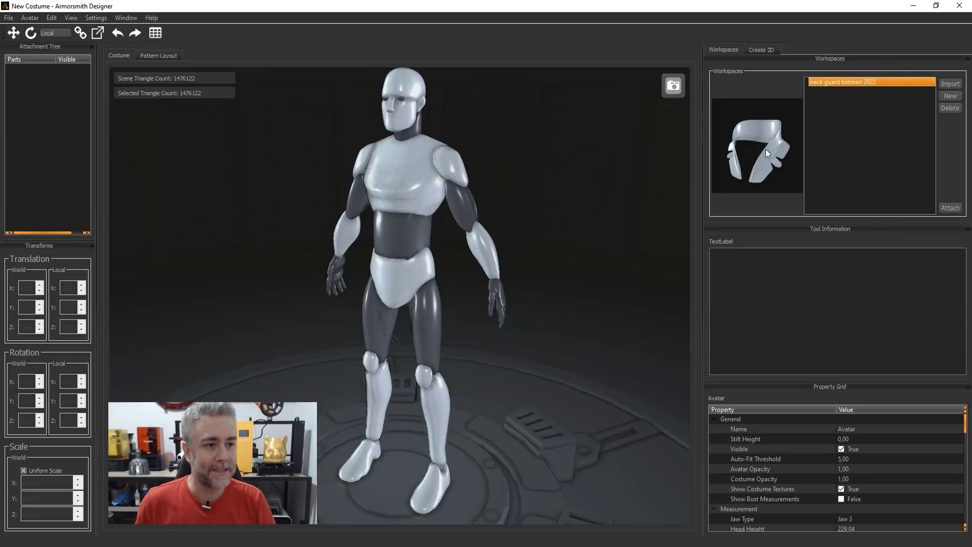
click(950, 210)
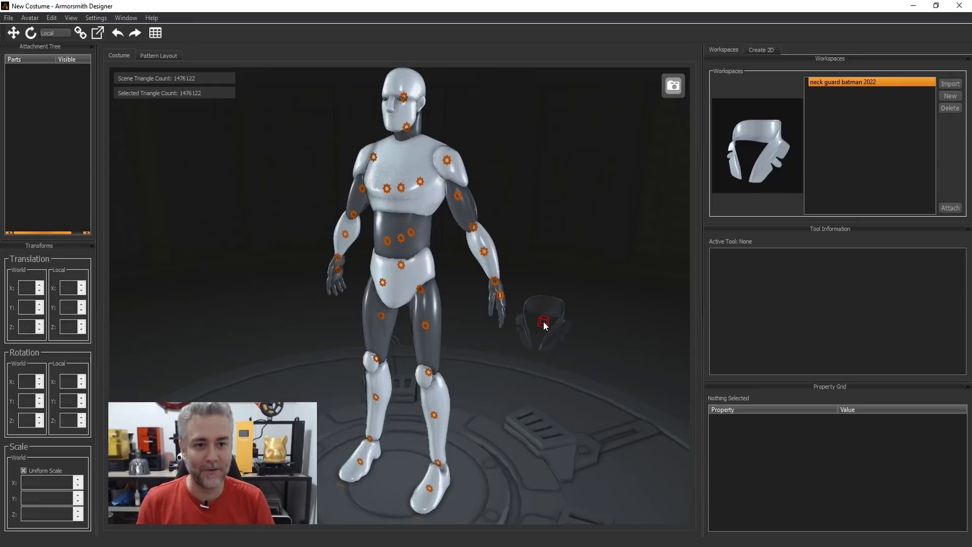
drag(543, 321, 562, 129)
drag(472, 145, 408, 127)
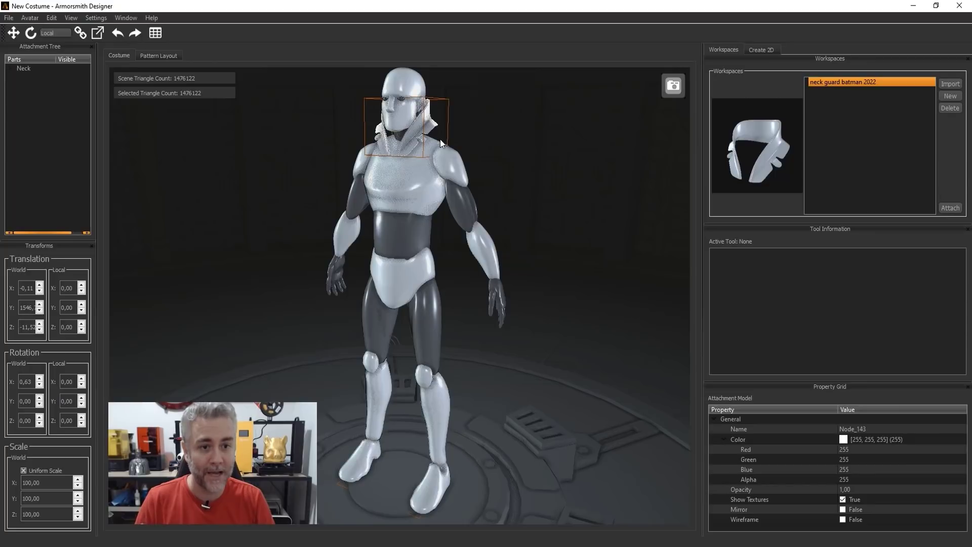
Translate the neck guard down and forward onto the avatar's shoulders, to about -60.55 local Y and 12.94 local Z.
drag(551, 231, 510, 235)
scroll(510, 233, up, 5)
drag(517, 200, 477, 316)
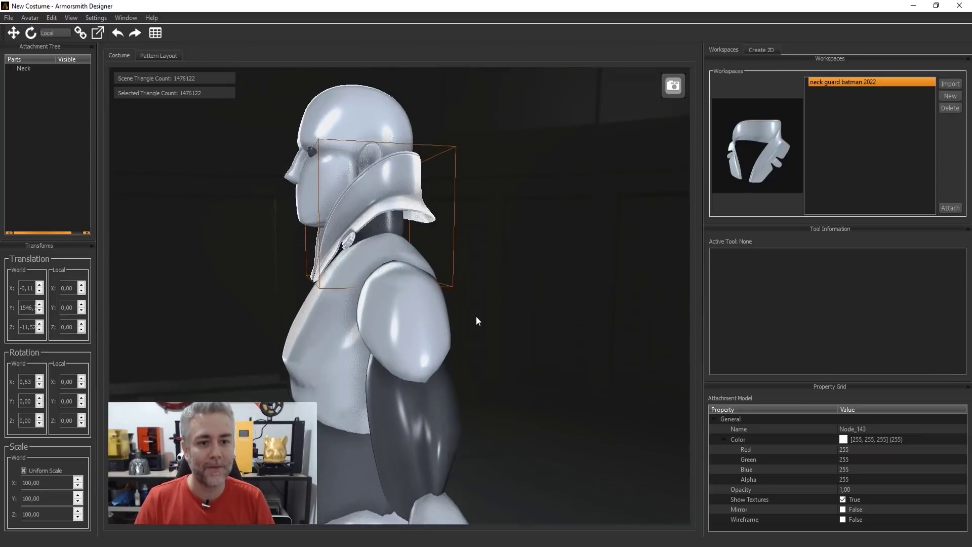
scroll(472, 327, up, 5)
scroll(471, 332, down, 3)
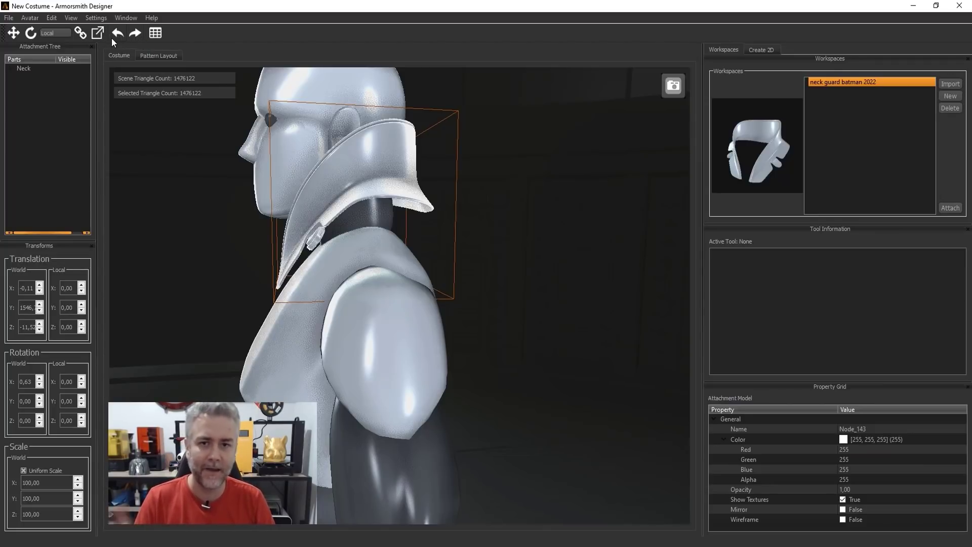
click(14, 33)
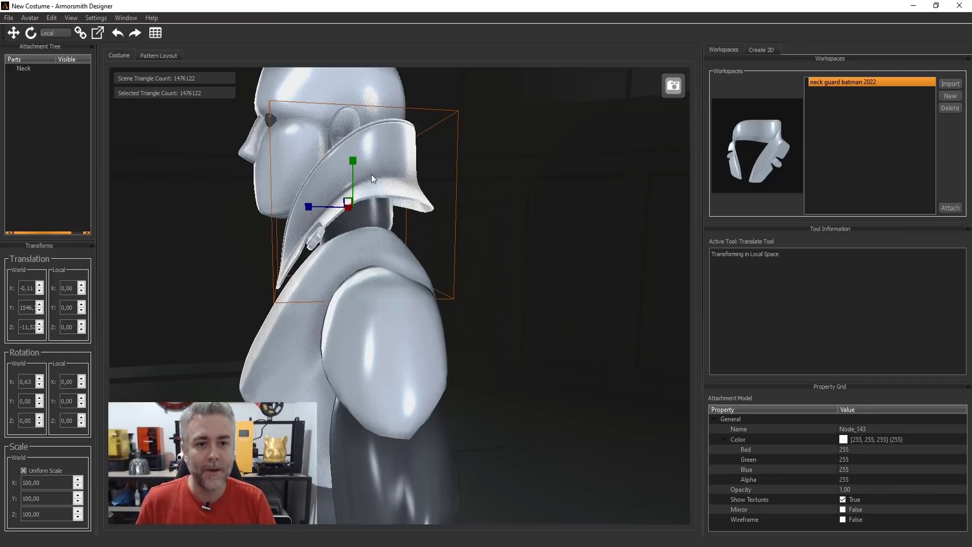
drag(353, 159, 353, 175)
drag(353, 198, 354, 211)
drag(309, 252, 301, 256)
right_drag(302, 255, 389, 313)
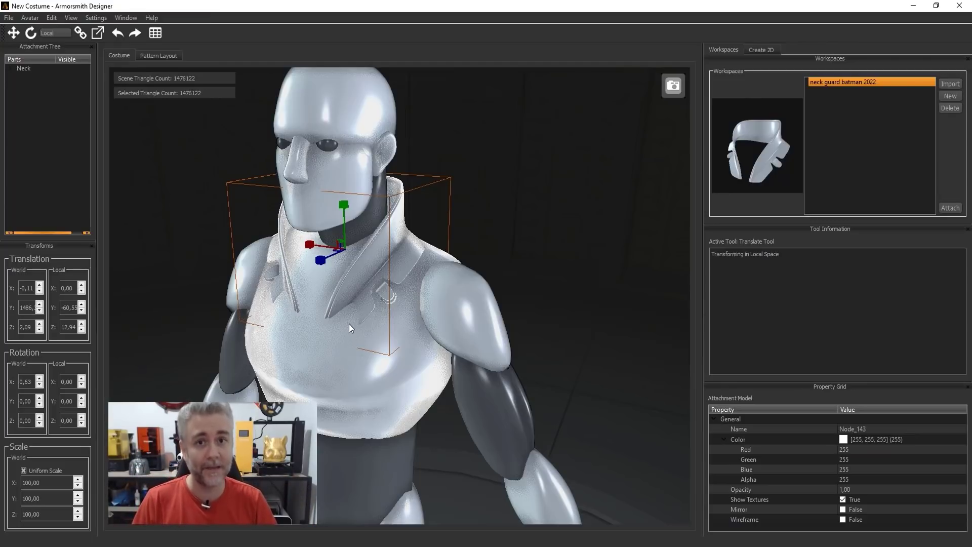
Try scaling the neck guard uniformly to about 103.2 percent, and undo the scaling.
click(98, 33)
click(379, 274)
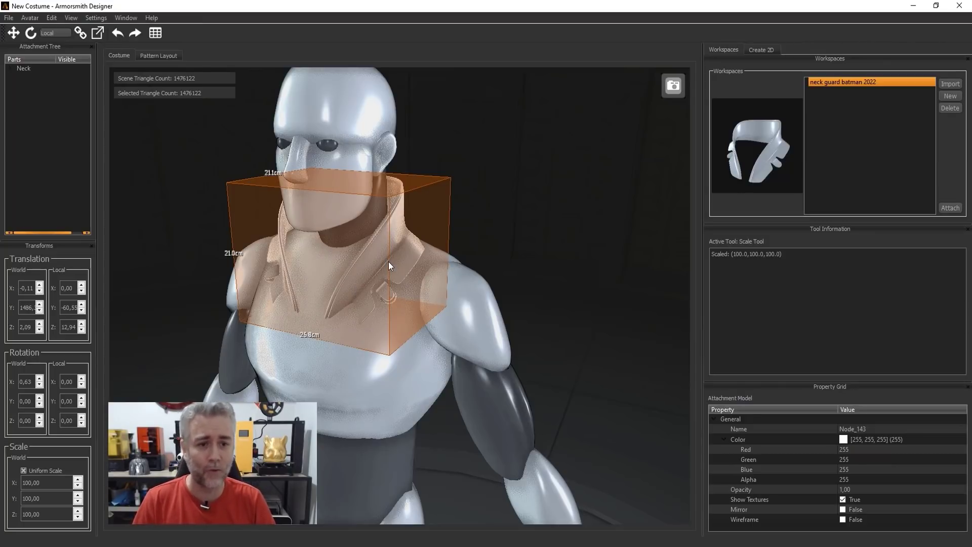
mouse_move(372, 284)
mouse_down()
mouse_move(365, 252)
mouse_move(376, 301)
mouse_move(362, 256)
mouse_move(370, 279)
mouse_up()
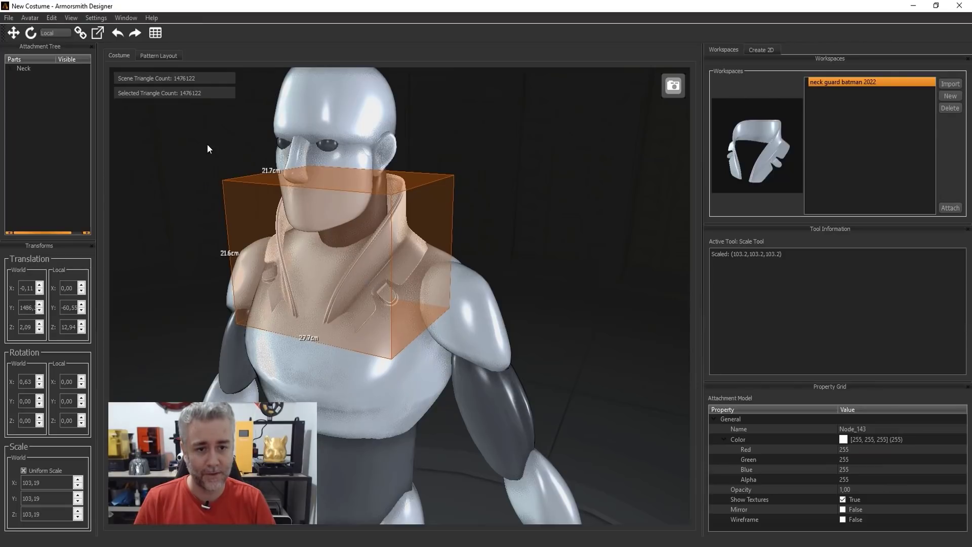
click(117, 34)
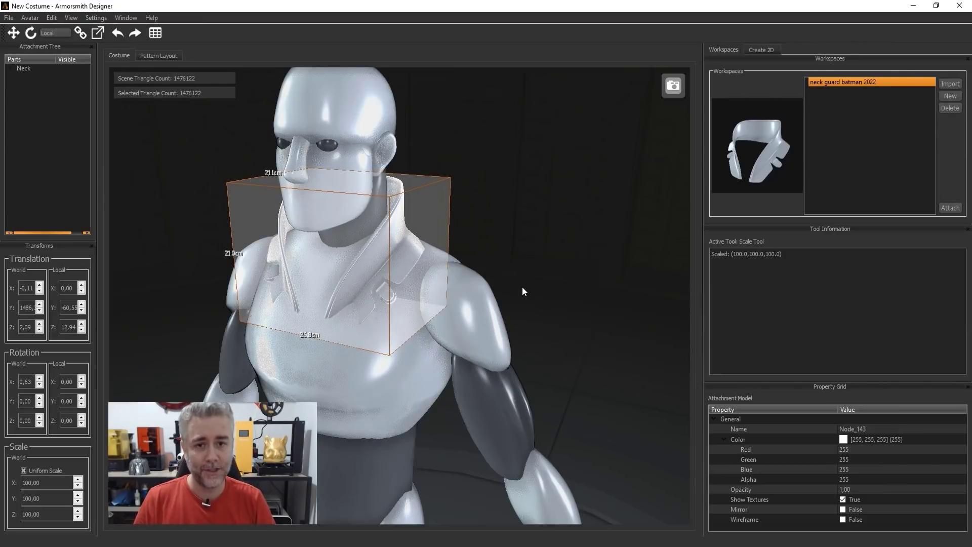
Try widening the neck guard with non-uniform scaling to about 136.4 percent in X, and undo the scaling.
right_click(357, 274)
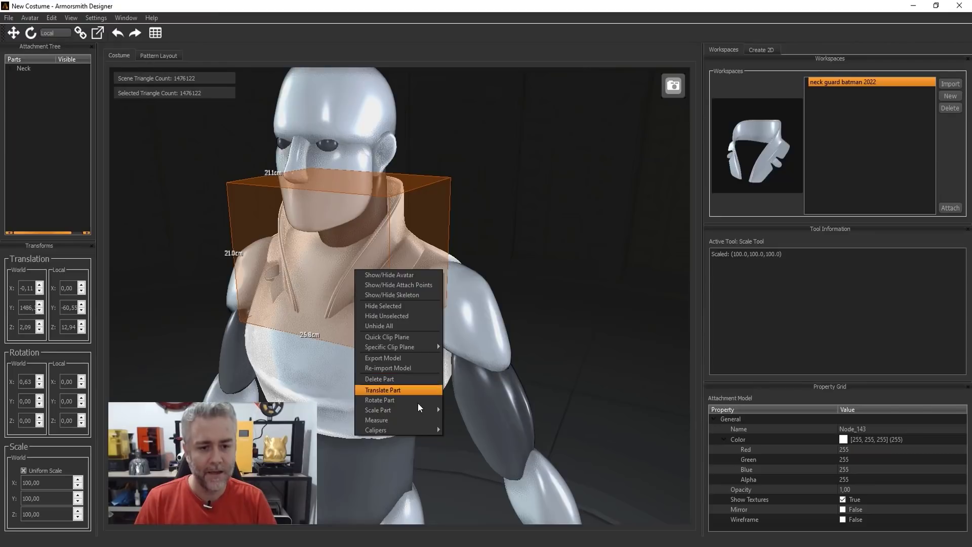
mouse_move(404, 412)
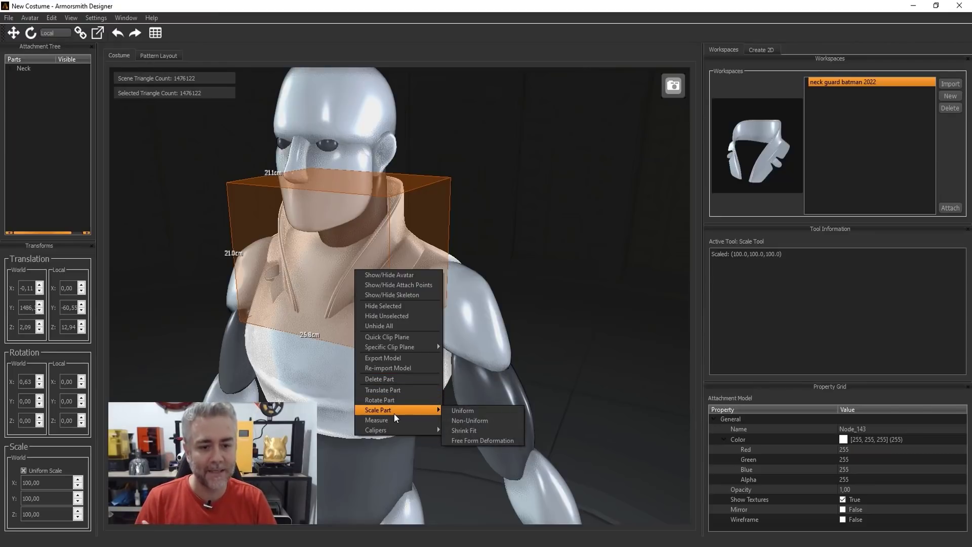
click(500, 423)
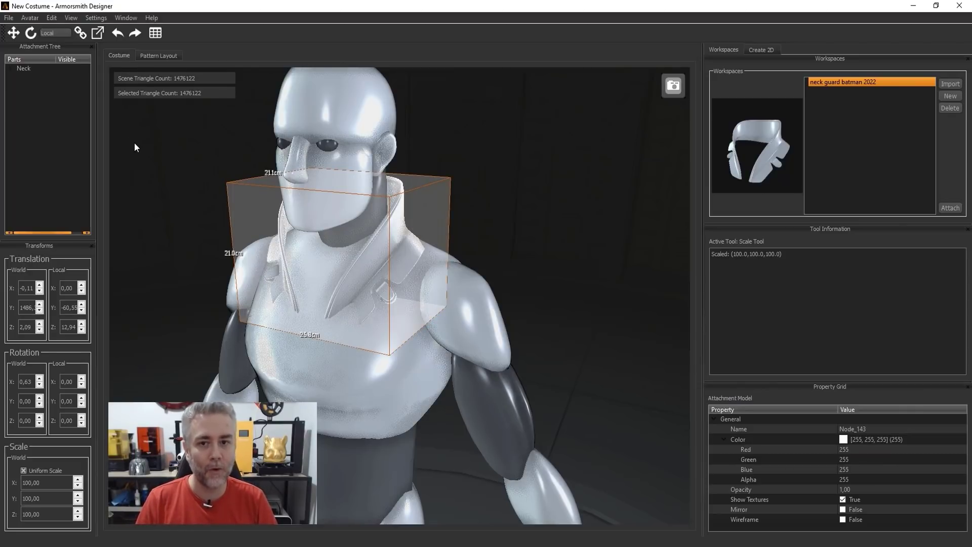
click(429, 256)
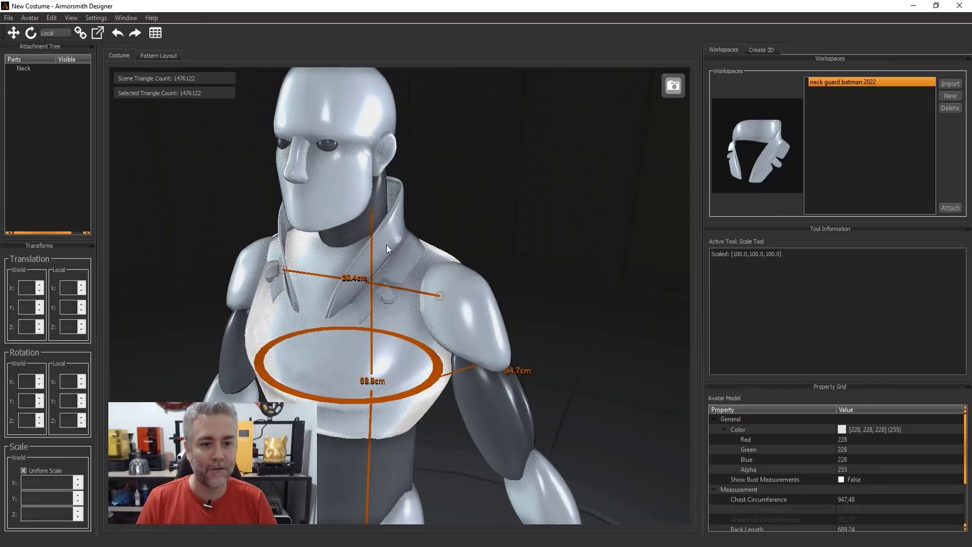
click(378, 247)
right_click(380, 247)
click(411, 253)
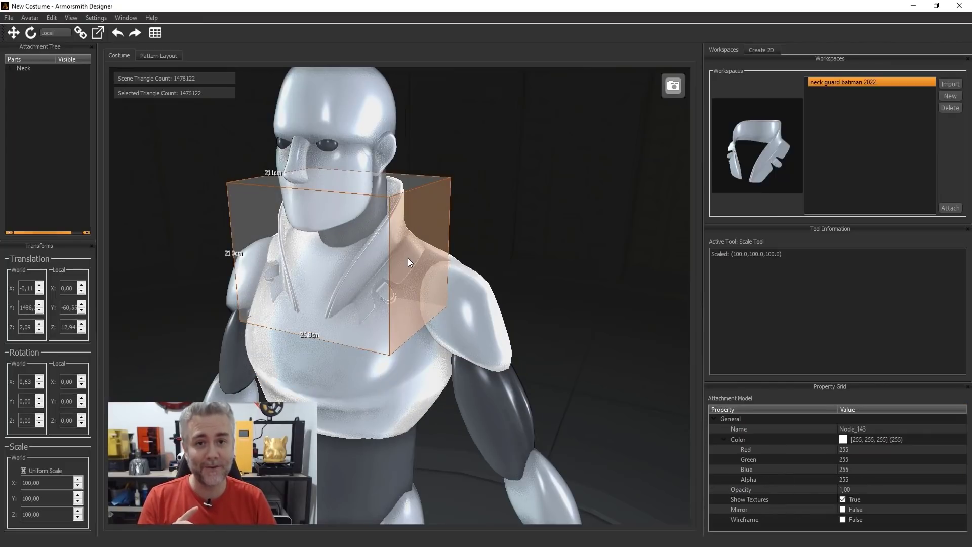
drag(409, 262, 169, 125)
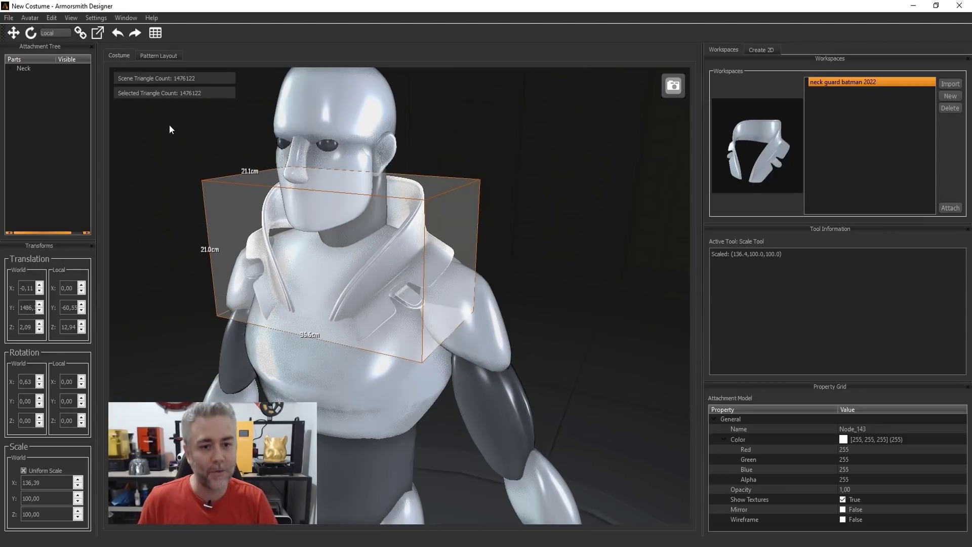
click(117, 34)
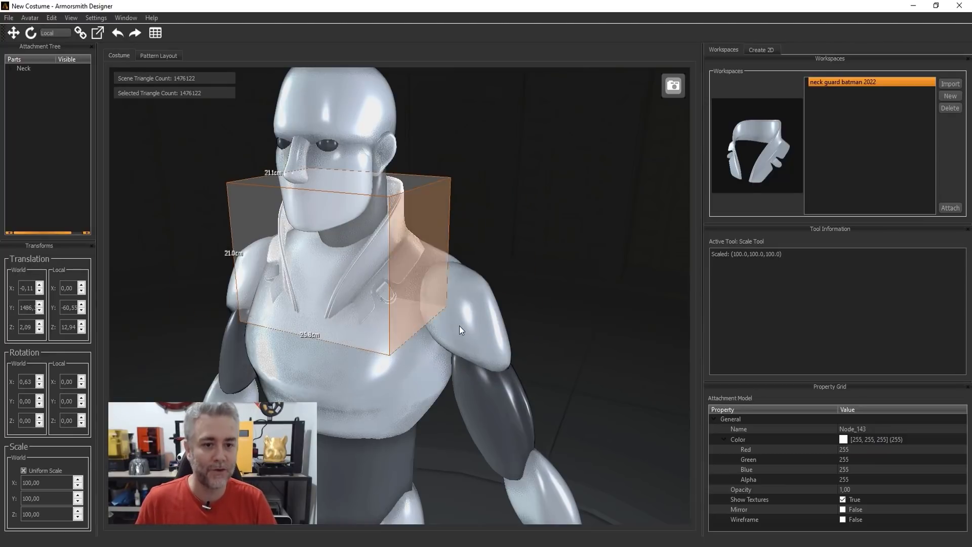
Start Free Form Deformation on the neck guard and pull the cage's lower front edge forward to about 117 local Z.
right_click(360, 272)
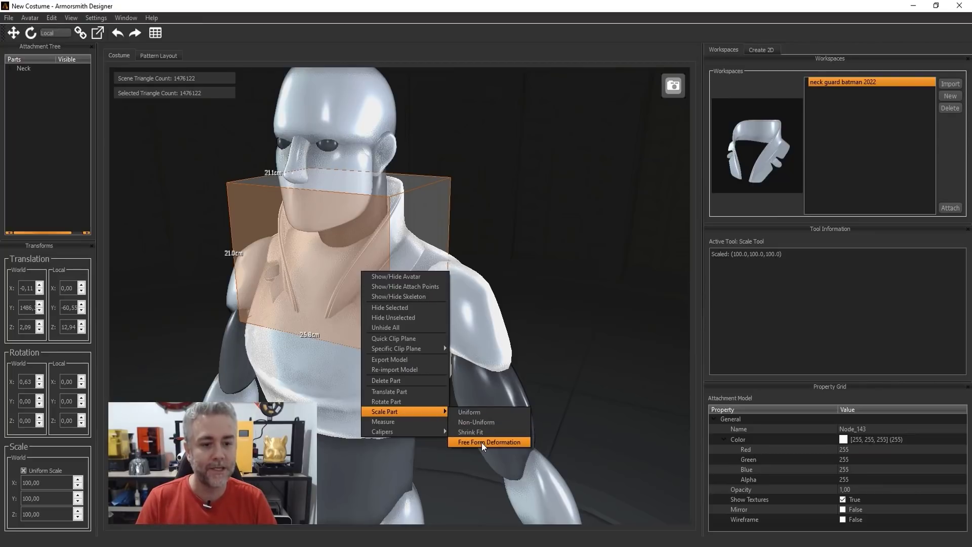
click(483, 444)
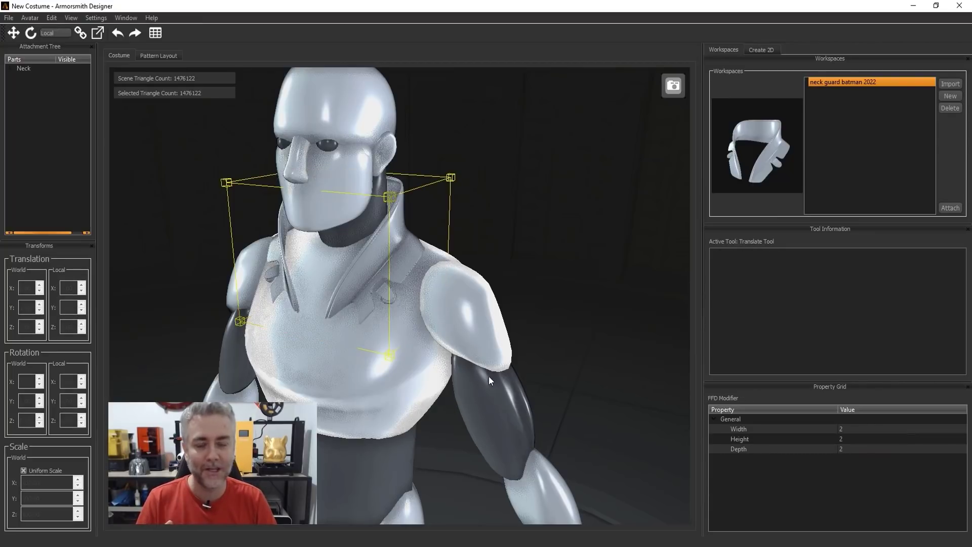
click(336, 321)
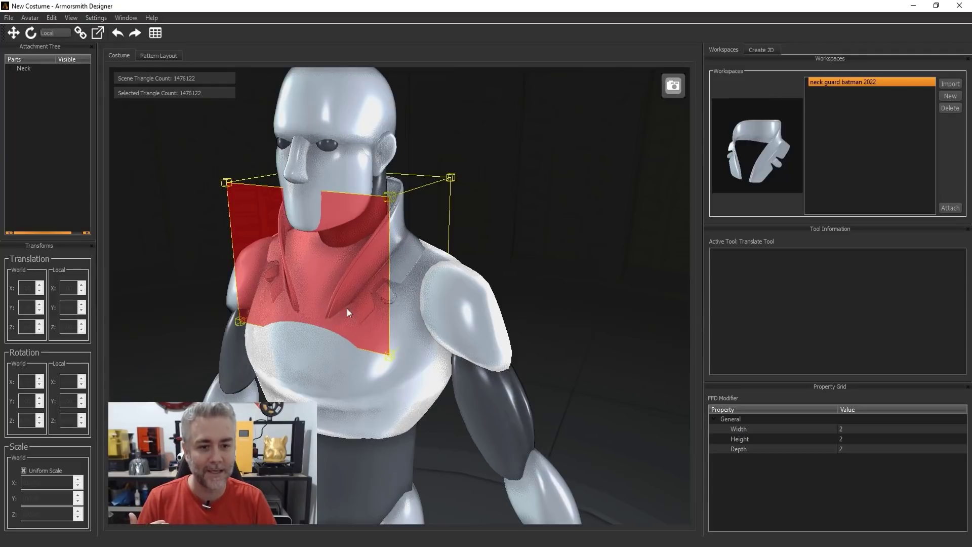
click(309, 269)
click(348, 263)
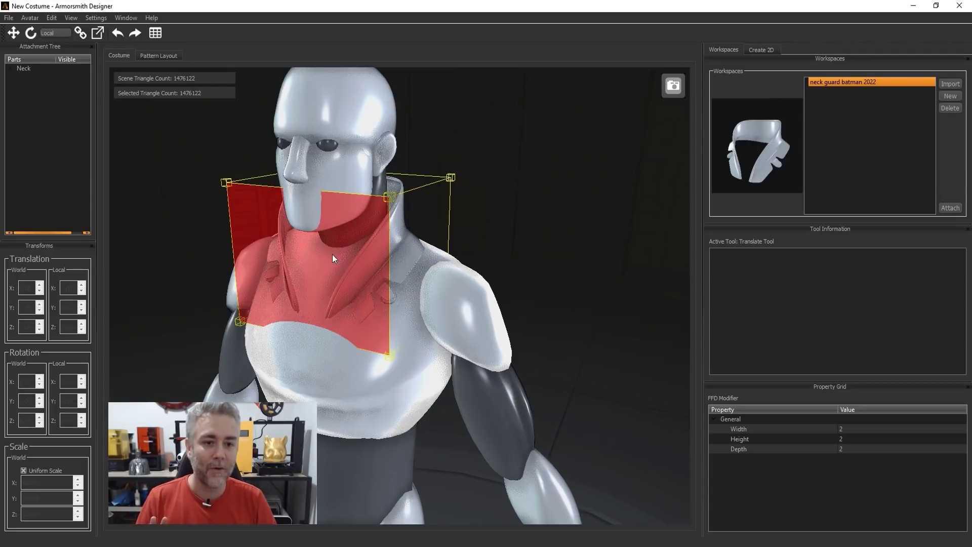
click(349, 347)
click(336, 333)
click(347, 342)
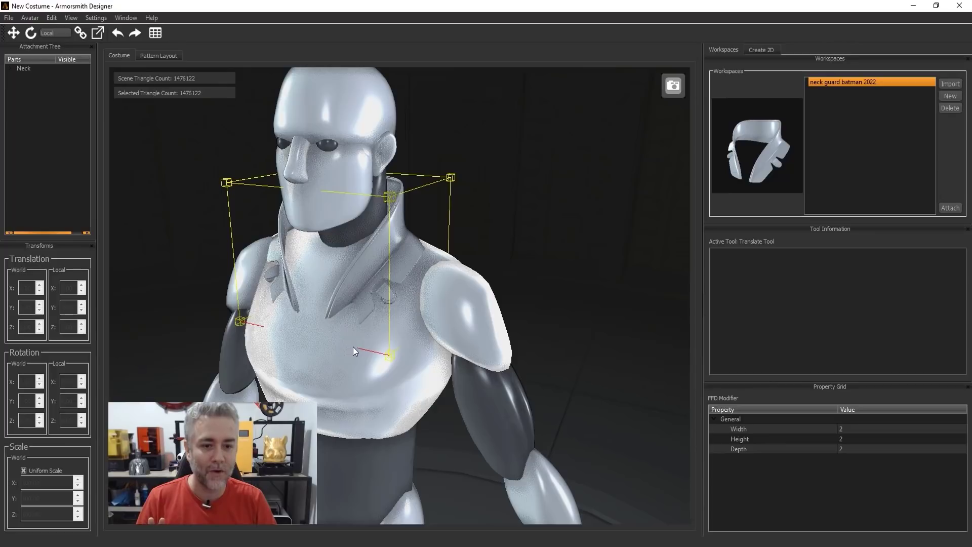
click(377, 355)
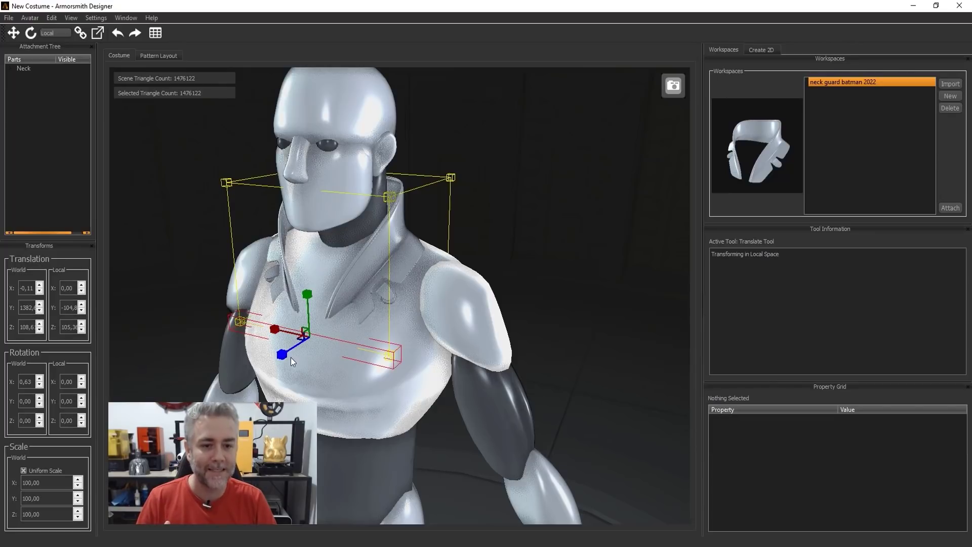
mouse_move(281, 355)
mouse_down()
mouse_move(255, 364)
mouse_move(273, 352)
mouse_up()
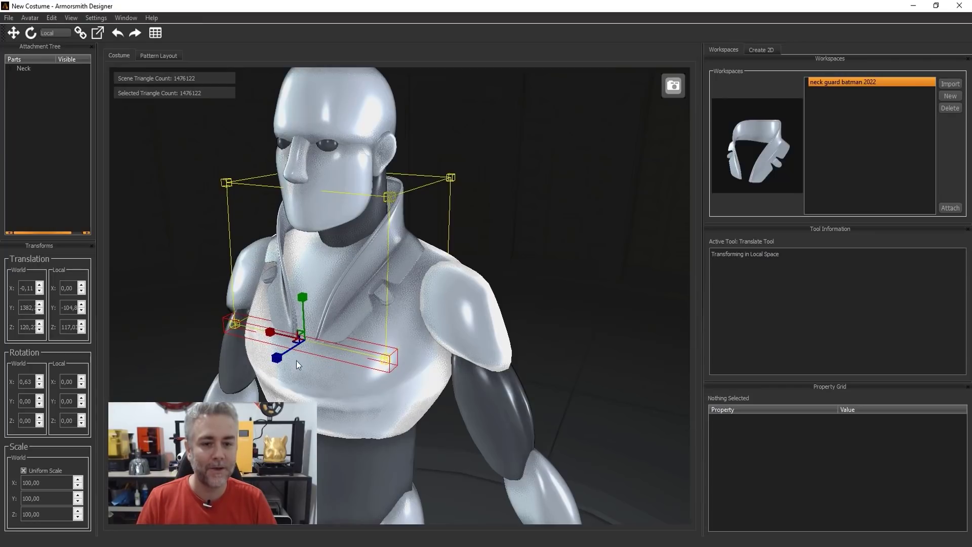
Raise the top face of the neck guard's deformation cage slightly, select its front face, and leave the deformation.
right_drag(296, 360, 235, 222)
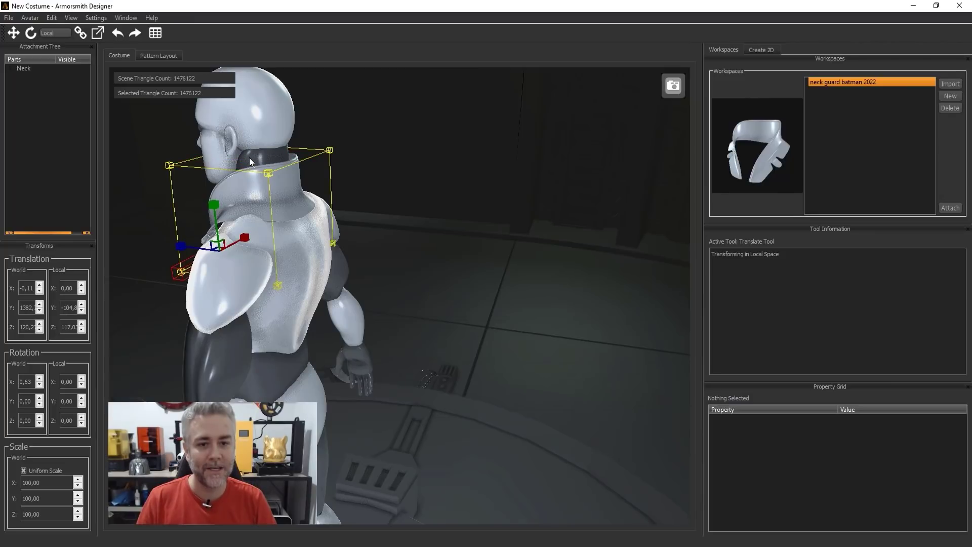
click(286, 160)
drag(259, 156, 254, 156)
click(264, 130)
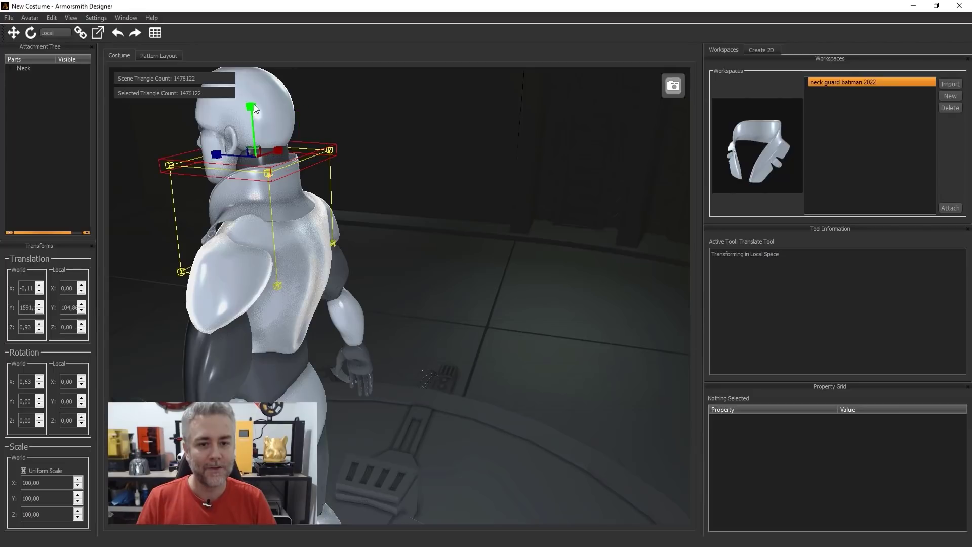
drag(252, 108, 248, 102)
click(249, 219)
right_drag(435, 294, 530, 314)
right_drag(636, 276, 595, 263)
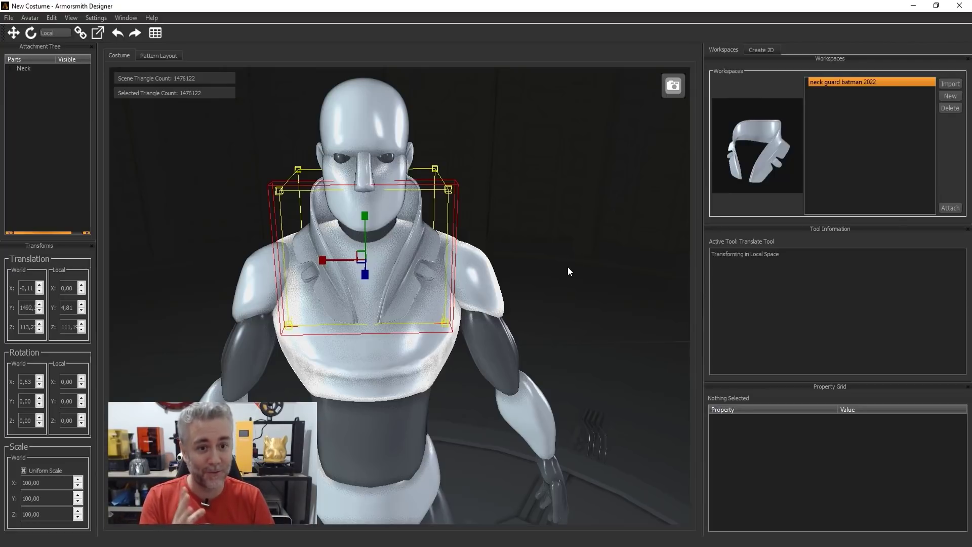
click(514, 257)
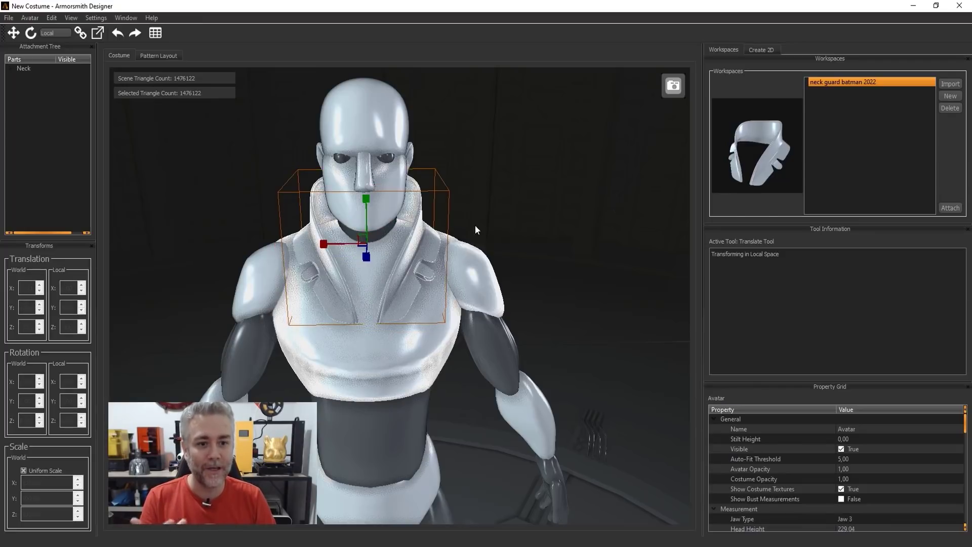
click(524, 212)
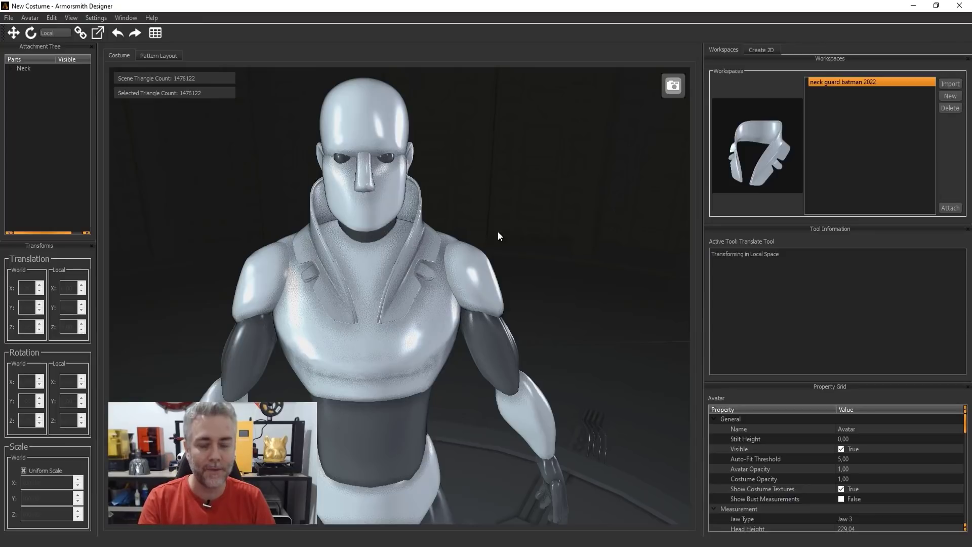
Export the neck guard part as an STL model named neck guard batman 2022.stl.
right_click(394, 278)
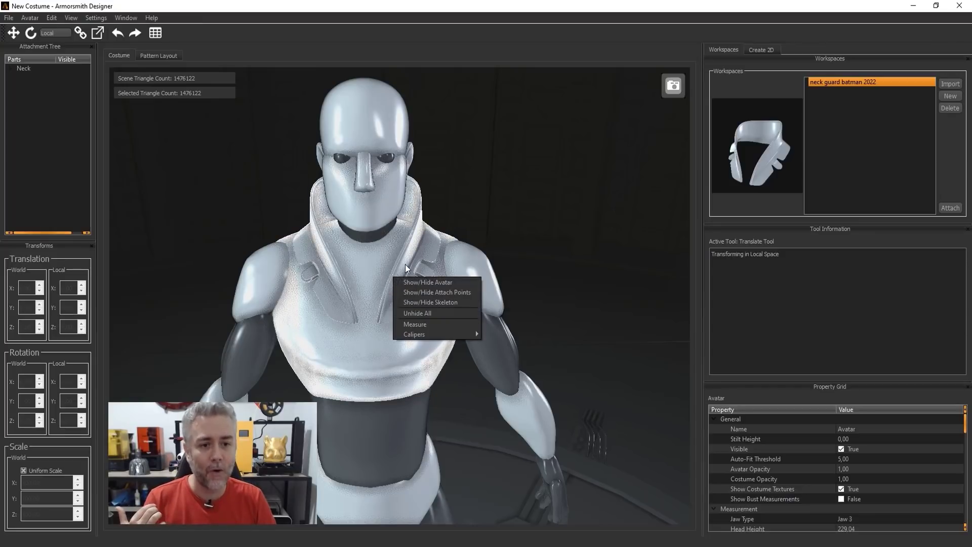
click(406, 264)
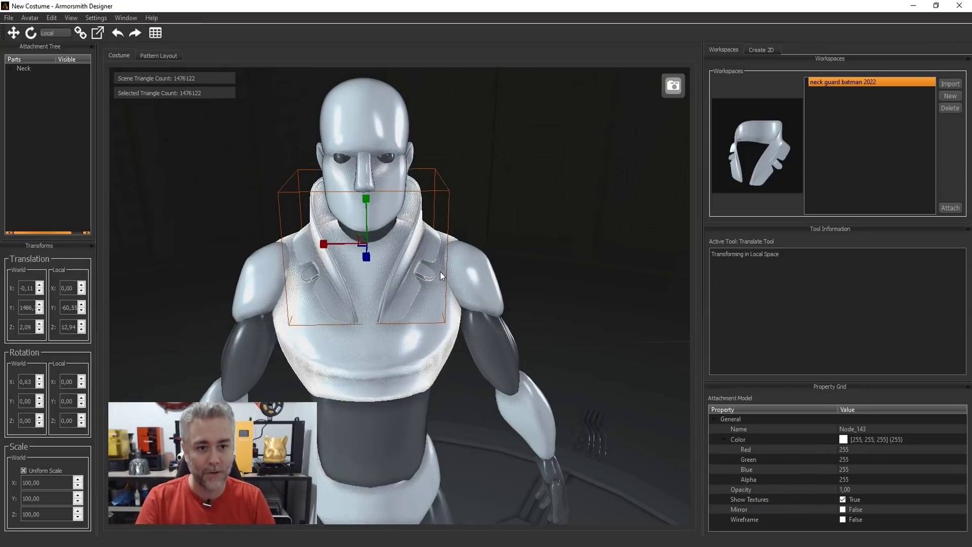
right_click(406, 289)
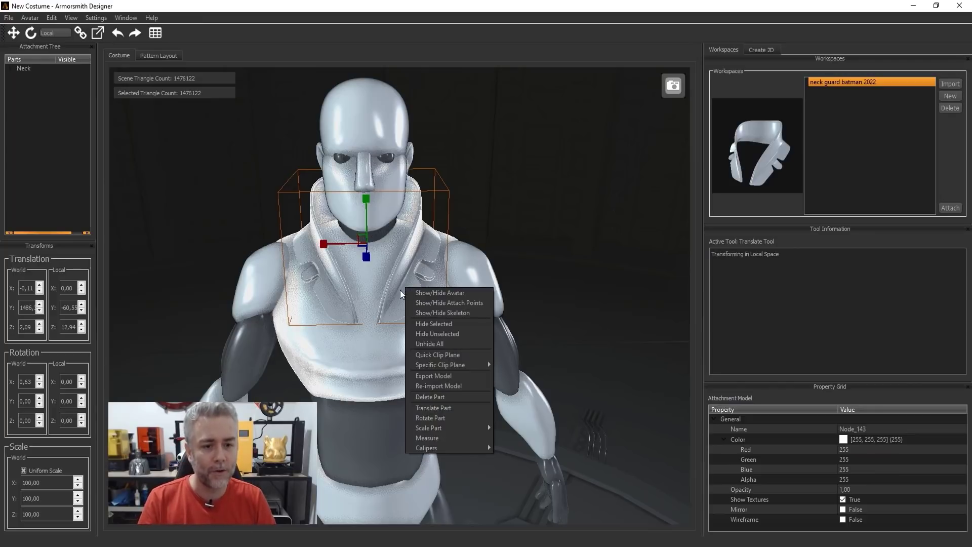
click(435, 376)
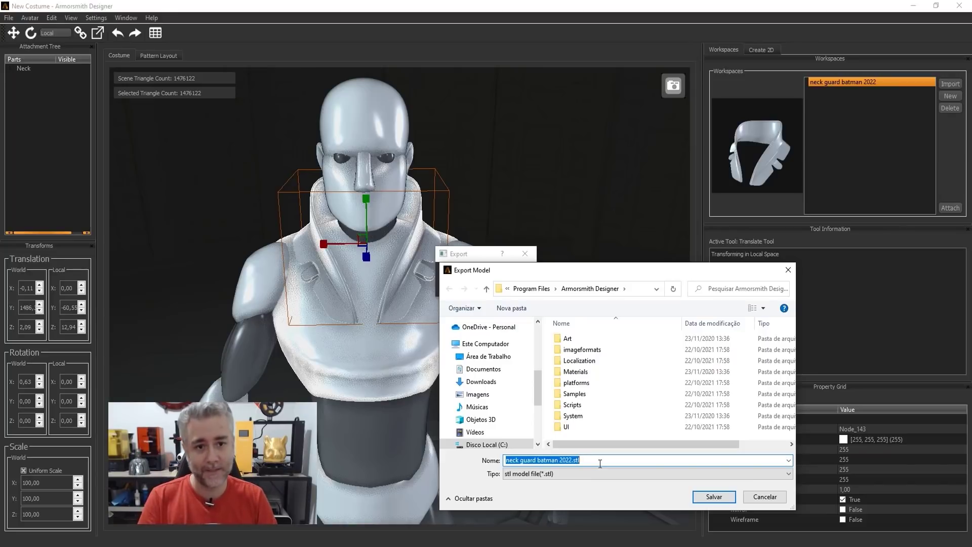
key(Return)
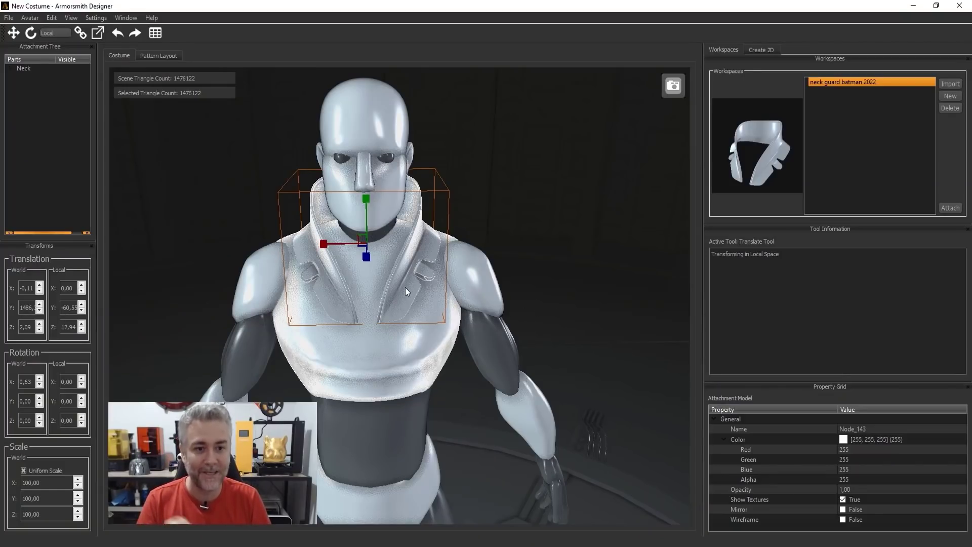
Delete the attached neck guard and import the body OBJ file from the Ep02 folder as the avatar's custom mesh.
key(Delete)
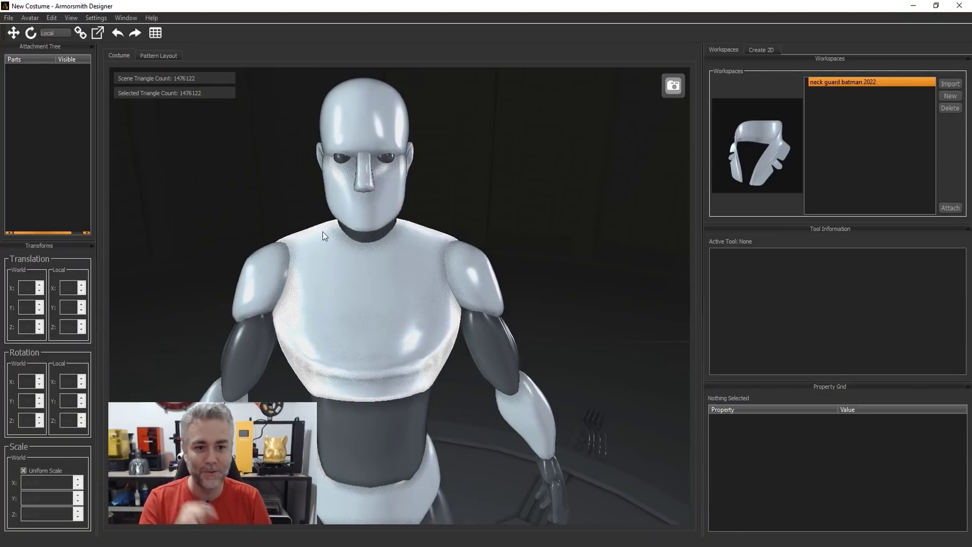
click(30, 19)
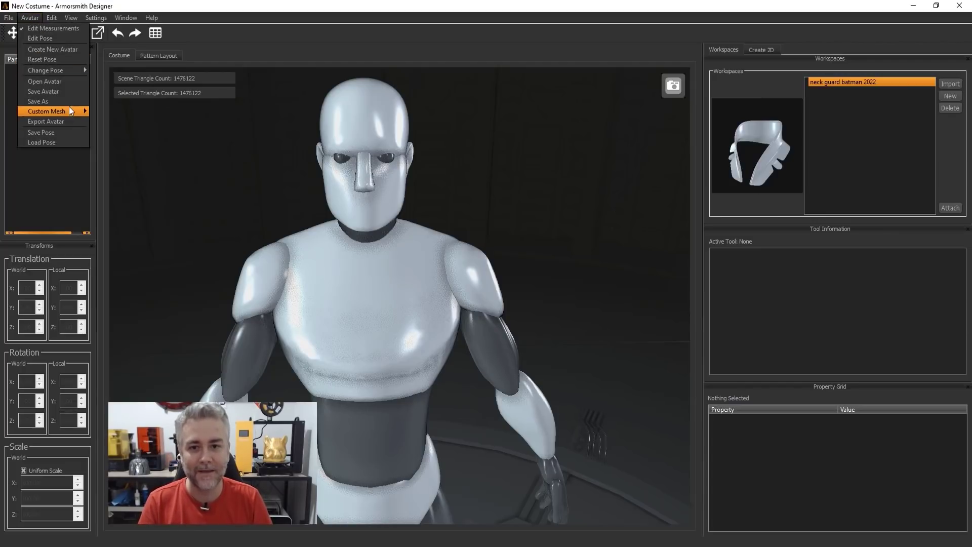
mouse_move(71, 114)
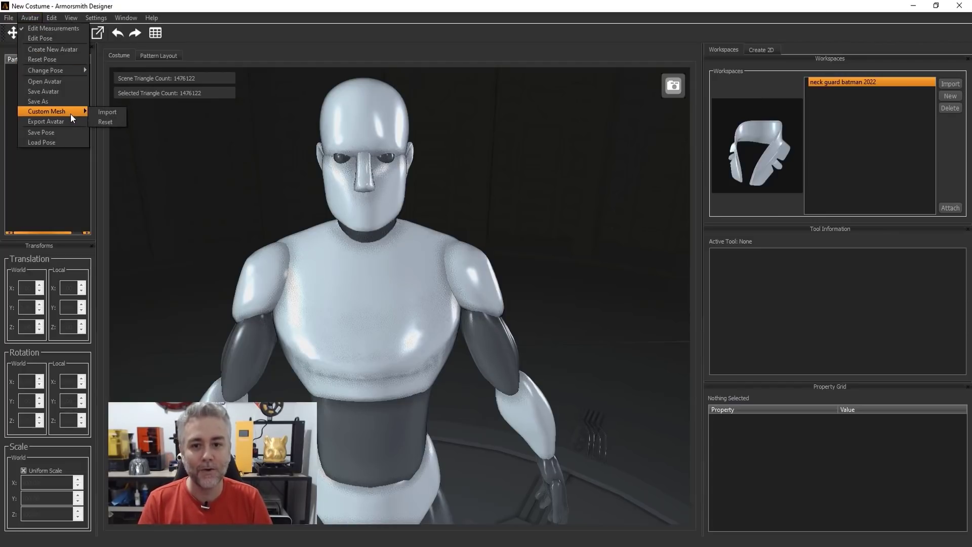
click(104, 112)
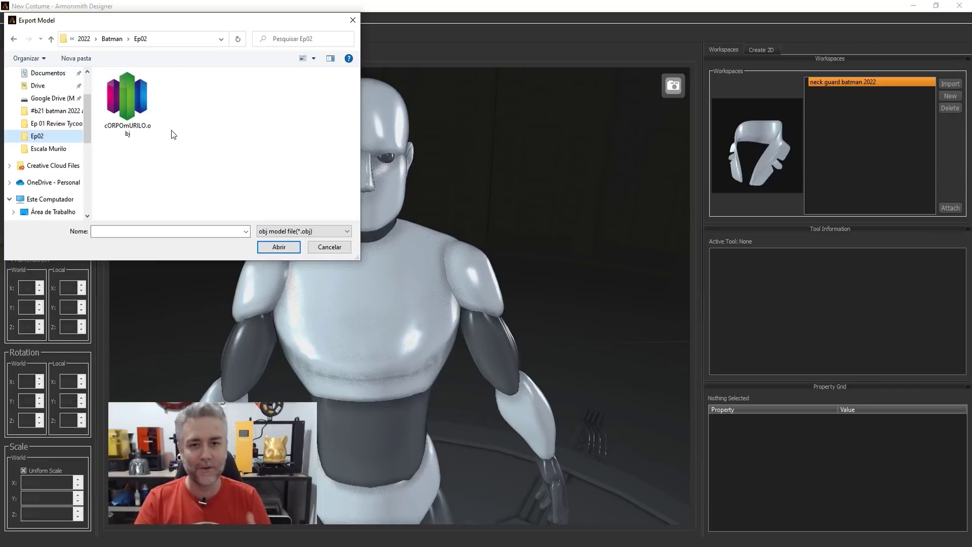
click(132, 118)
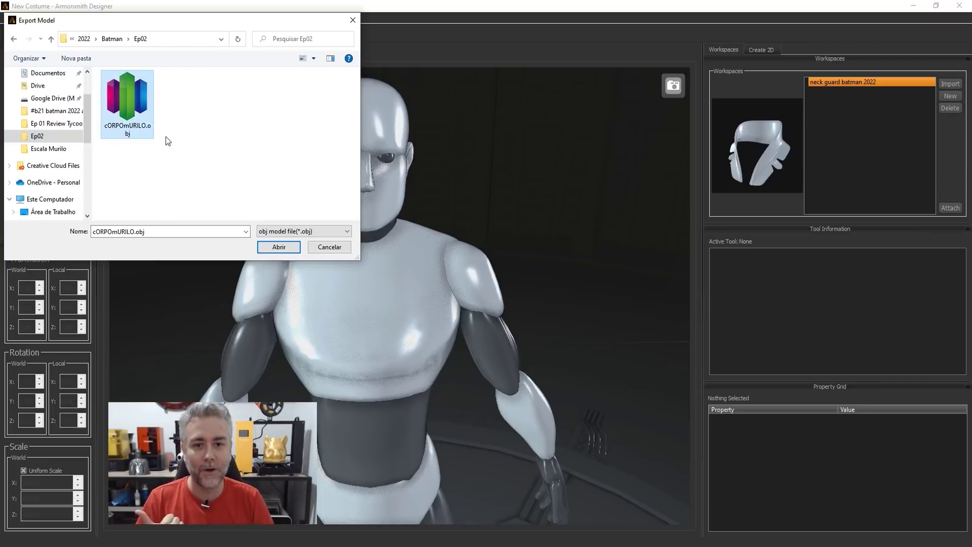
click(278, 248)
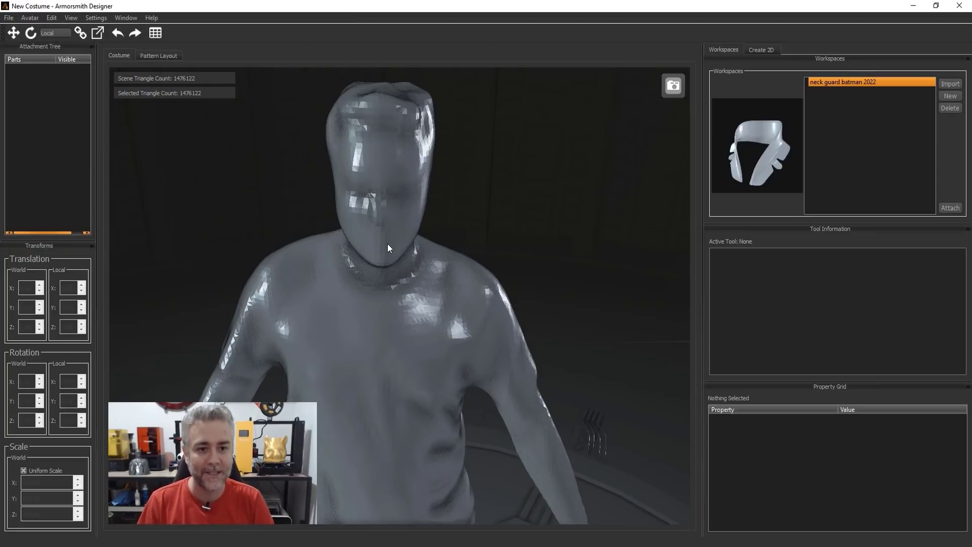
Attach the neck guard batman 2022 model to the neck attachment point of the custom body mesh.
scroll(387, 244, down, 5)
right_drag(499, 374, 533, 368)
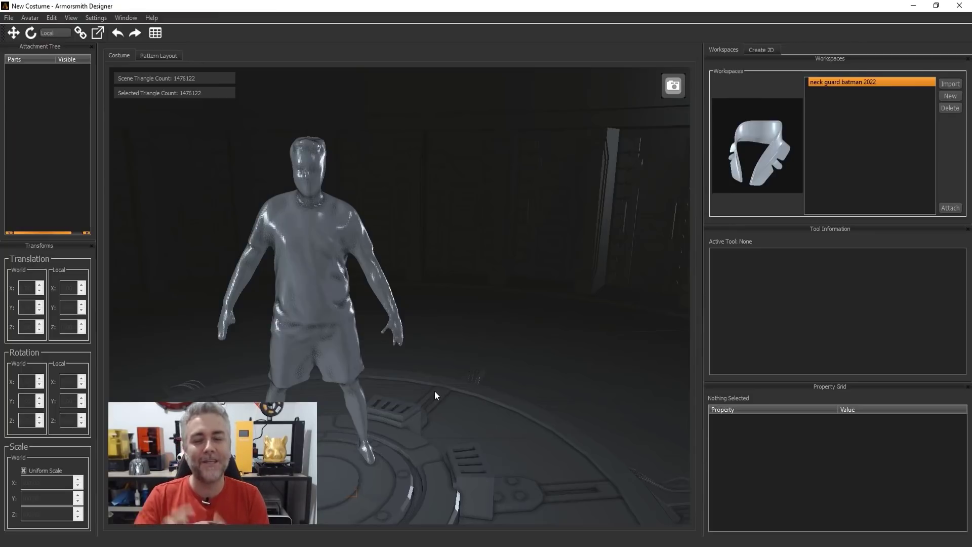
click(952, 210)
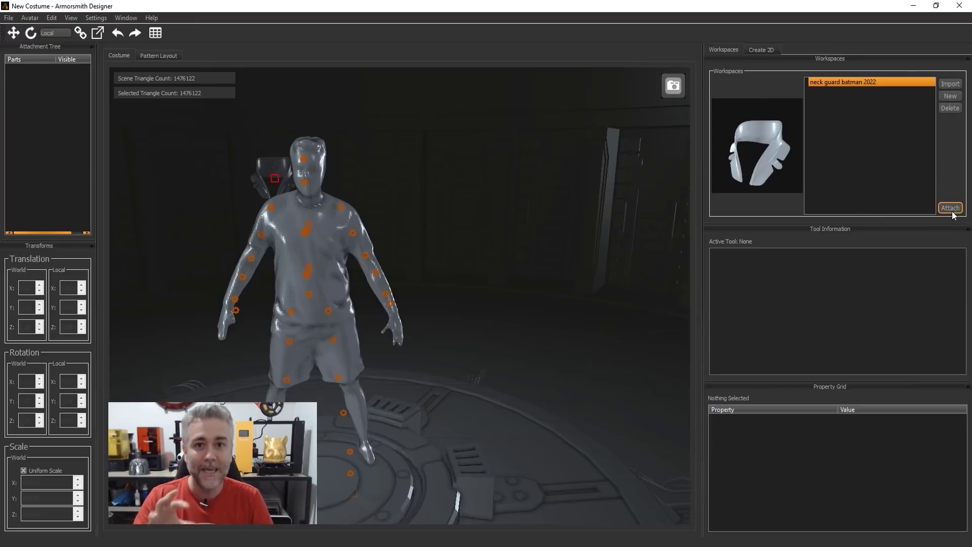
click(306, 184)
Move the neck guard to about -19.55 local X and -95.77 local Y, and rotate it to about -6.34 degrees around Y.
click(13, 33)
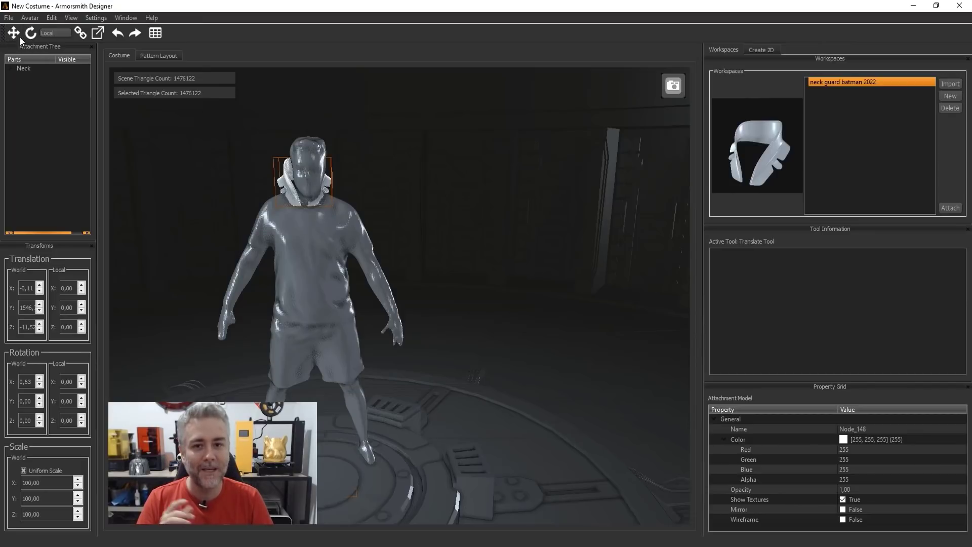
click(303, 135)
drag(305, 137, 305, 157)
drag(266, 204, 270, 203)
click(30, 33)
drag(352, 204, 348, 205)
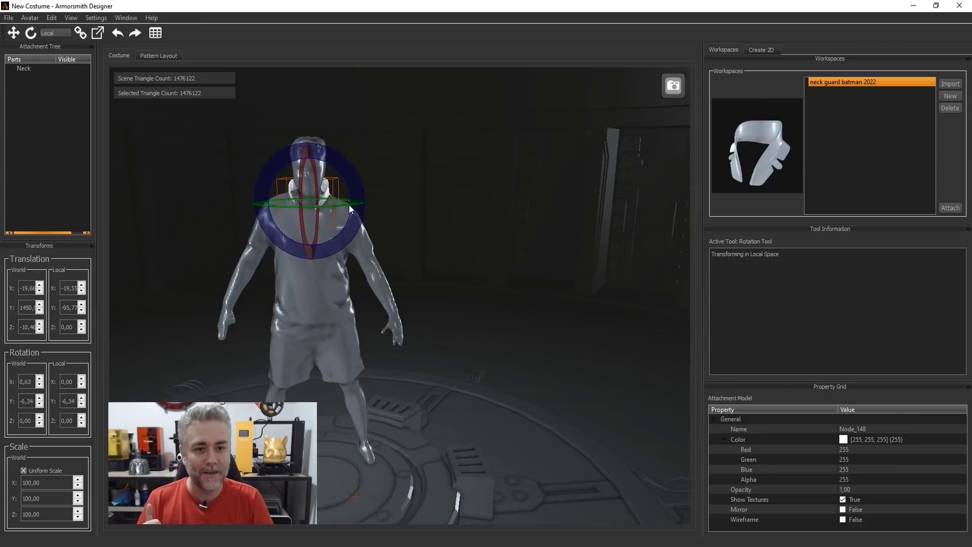
Move the neck guard around the custom body's neck to about -26.14 local X, -74.59 local Y and 40.55 local Z.
click(13, 33)
scroll(385, 247, up, 5)
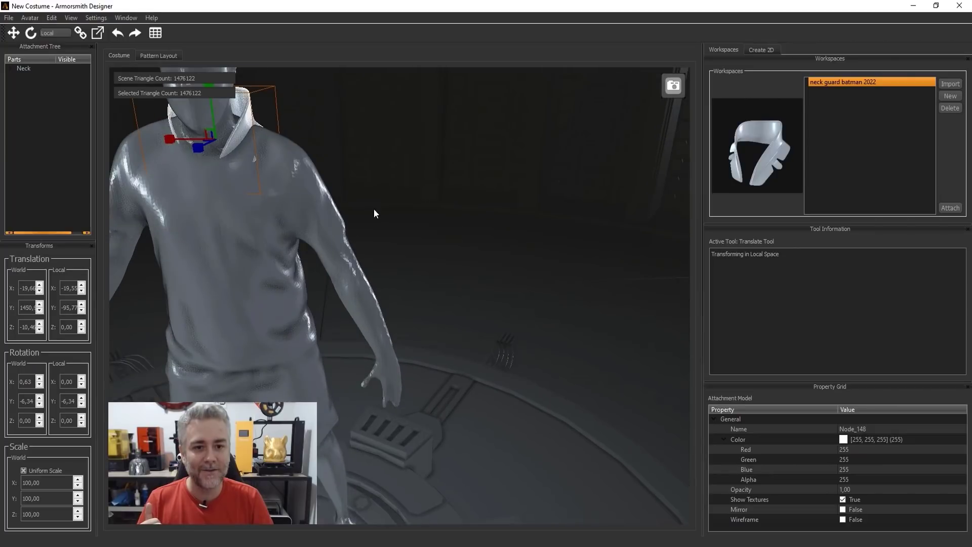
scroll(374, 209, down, 5)
scroll(396, 270, up, 3)
drag(380, 262, 377, 238)
middle_drag(377, 238, 466, 332)
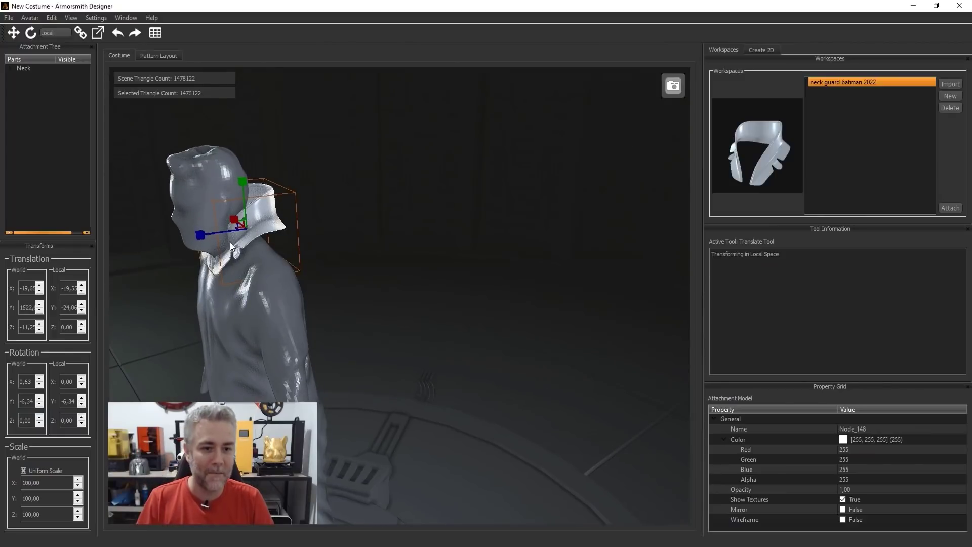
drag(205, 236, 182, 238)
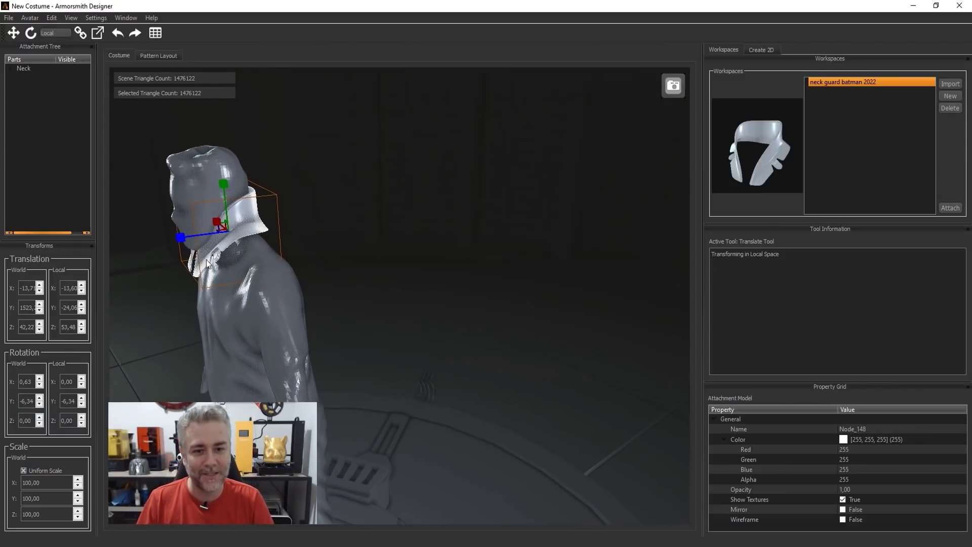
drag(227, 193, 226, 210)
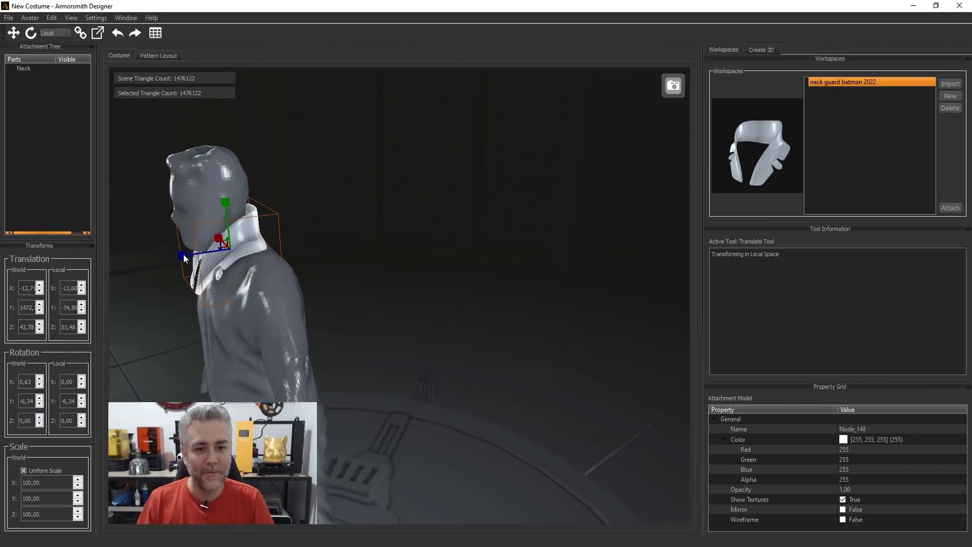
drag(180, 259, 187, 257)
right_drag(188, 257, 424, 338)
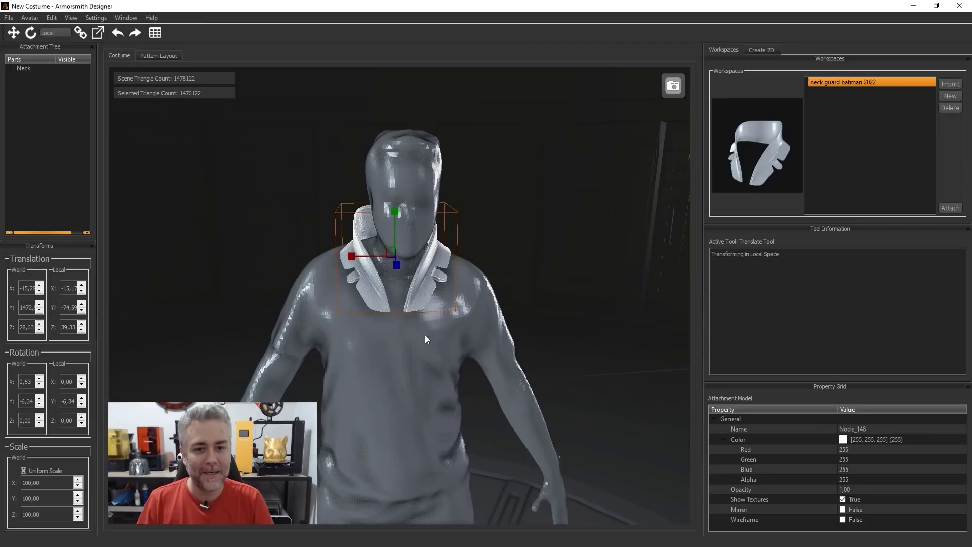
drag(355, 256, 357, 257)
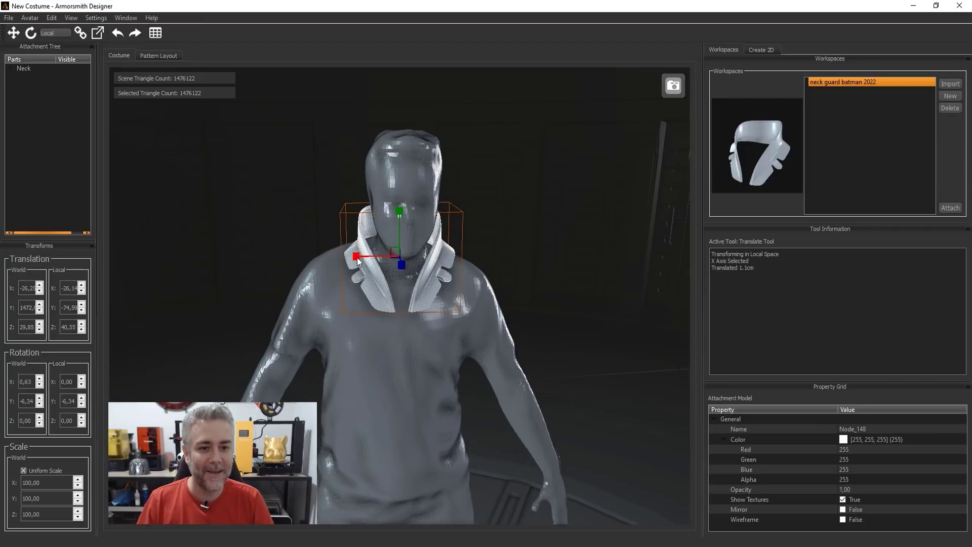
right_drag(543, 321, 497, 311)
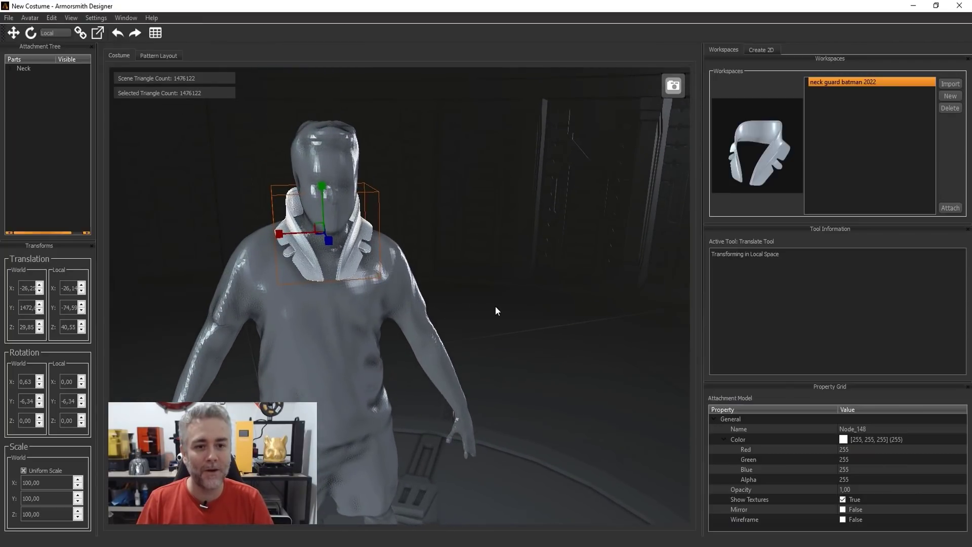